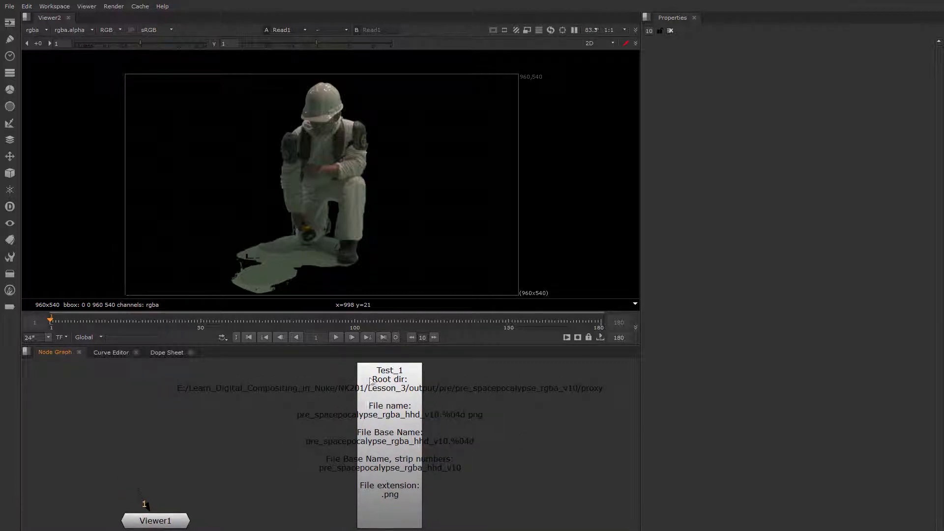
# Open the Test_1 NoOp node's properties and enlarge its label field to show all the expressions.
pyautogui.scroll(-2, 410, 414)
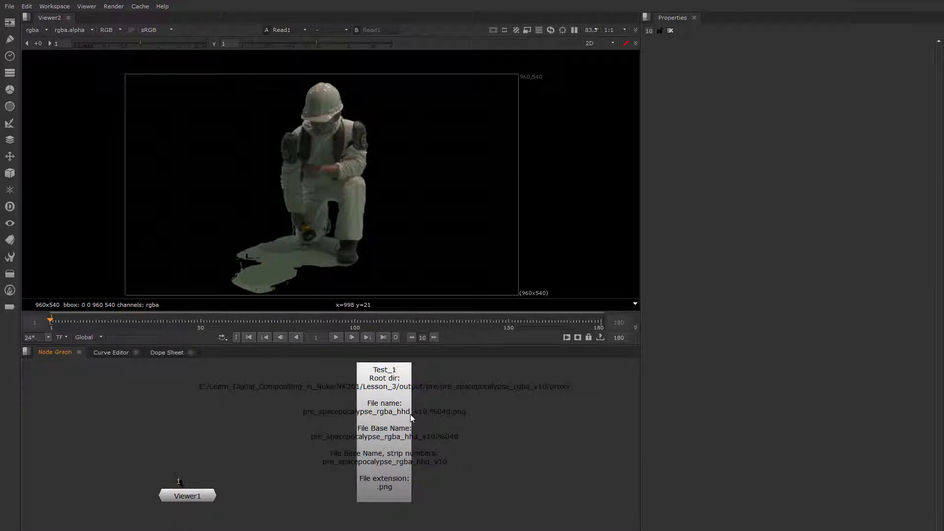
pyautogui.scroll(1, 398, 408)
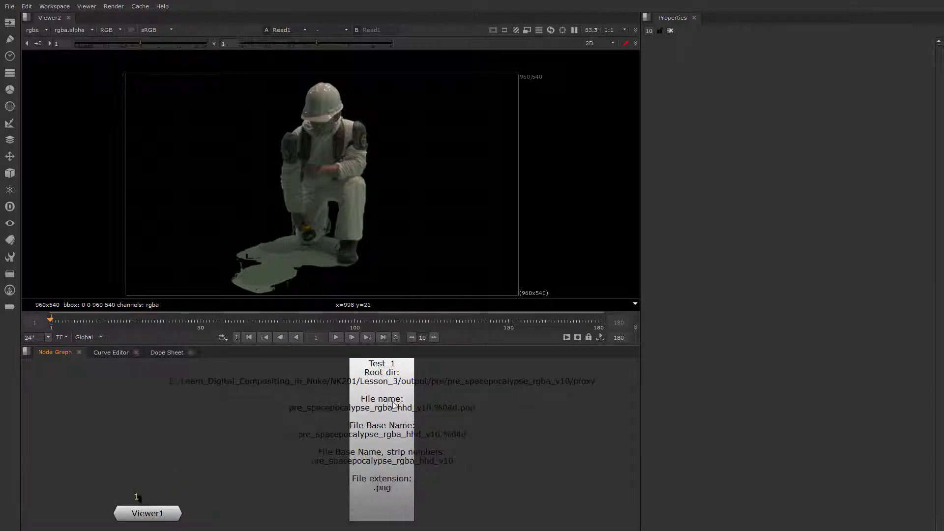
pyautogui.doubleClick(400, 411)
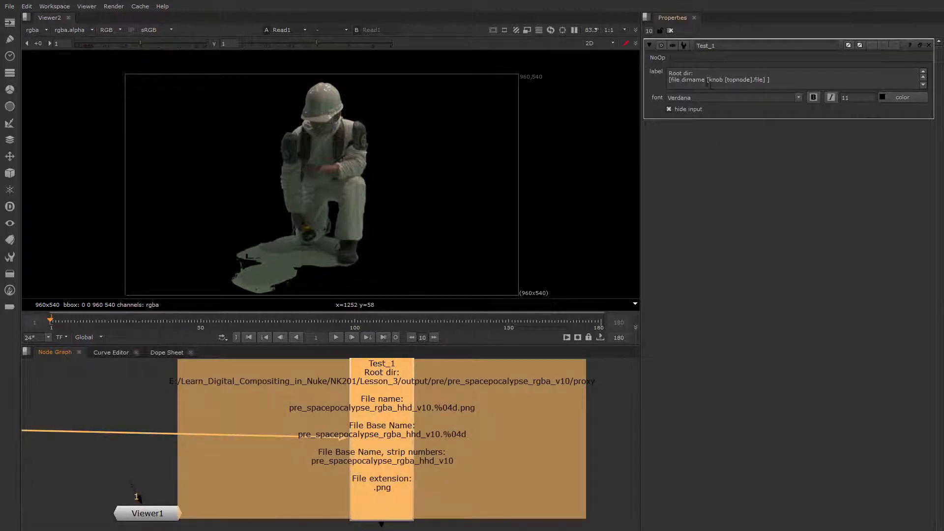
pyautogui.moveTo(489, 411); pyautogui.dragTo(482, 422, button='middle')
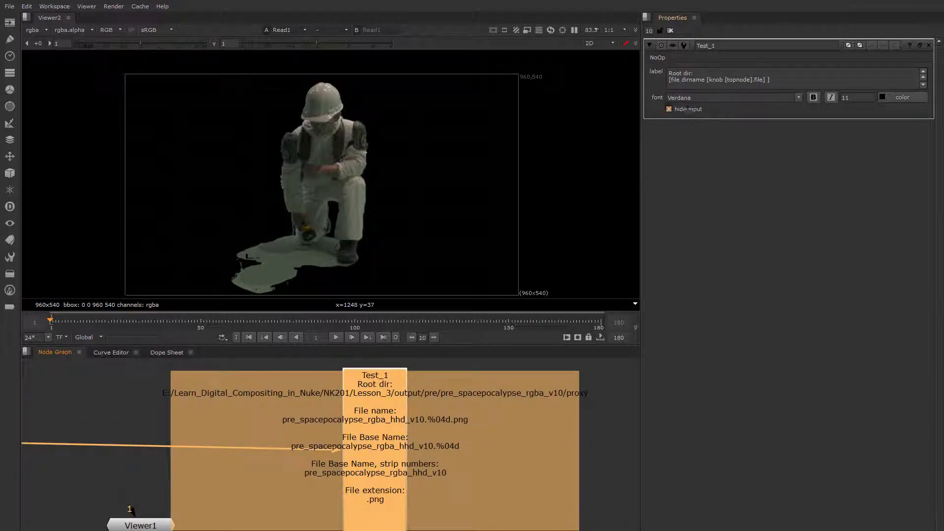
pyautogui.moveTo(929, 119); pyautogui.dragTo(929, 164)
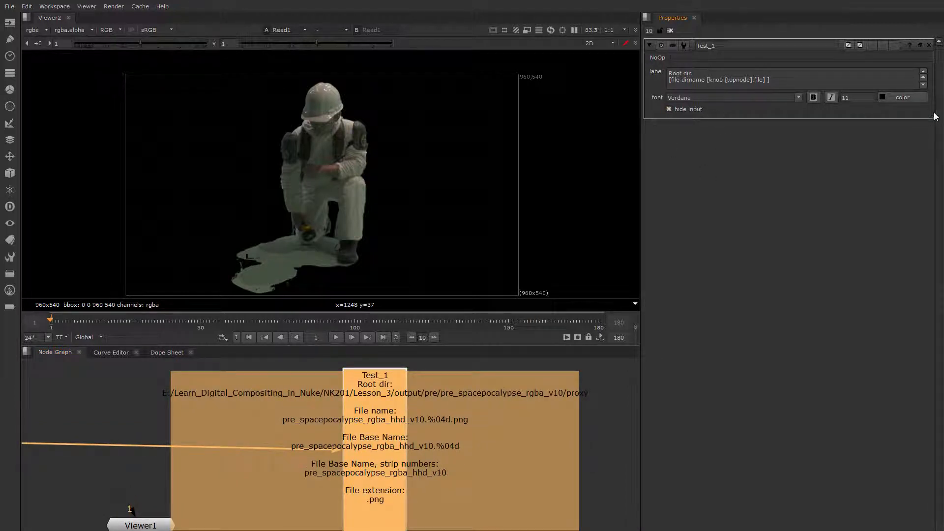
pyautogui.moveTo(932, 118); pyautogui.dragTo(932, 238)
# Inspect the Test_1 node's label lines for root dir, file name, base name and extension in the node graph.
pyautogui.moveTo(519, 428); pyautogui.dragTo(526, 384, button='middle')
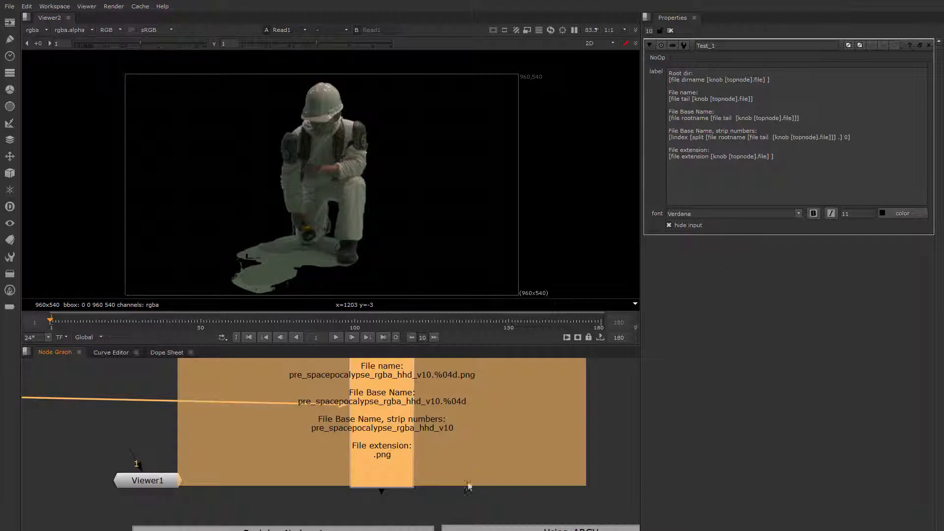
pyautogui.moveTo(394, 497)
pyautogui.mouseDown(button='middle')
pyautogui.moveTo(392, 473)
pyautogui.moveTo(388, 494)
pyautogui.mouseUp(button='middle')
pyautogui.moveTo(432, 448); pyautogui.dragTo(428, 492, button='middle')
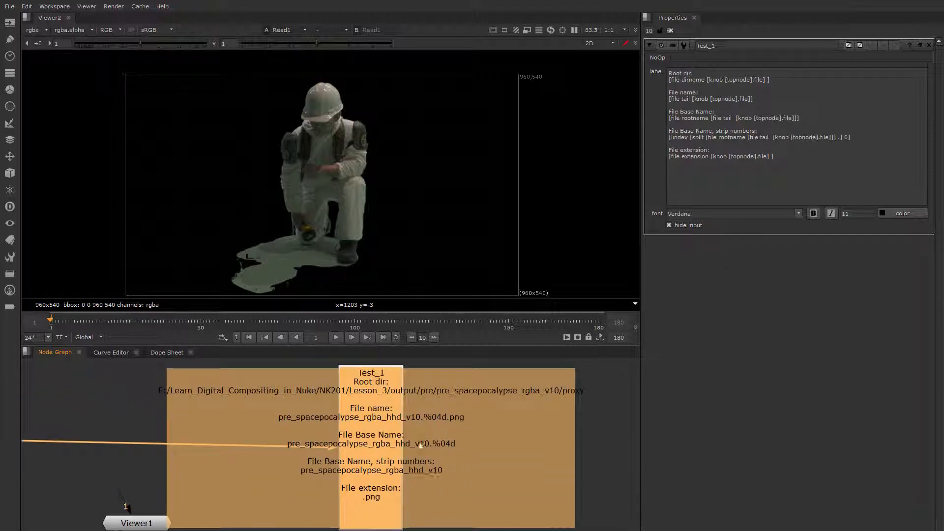
pyautogui.click(606, 444)
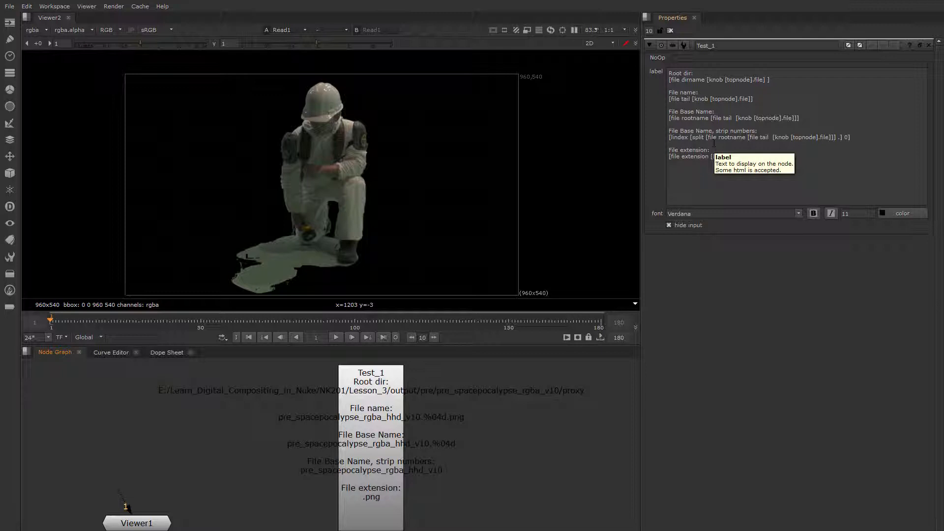
pyautogui.moveTo(446, 507)
pyautogui.mouseDown(button='middle')
pyautogui.moveTo(486, 427)
pyautogui.moveTo(443, 506)
pyautogui.mouseUp(button='middle')
pyautogui.click(334, 435)
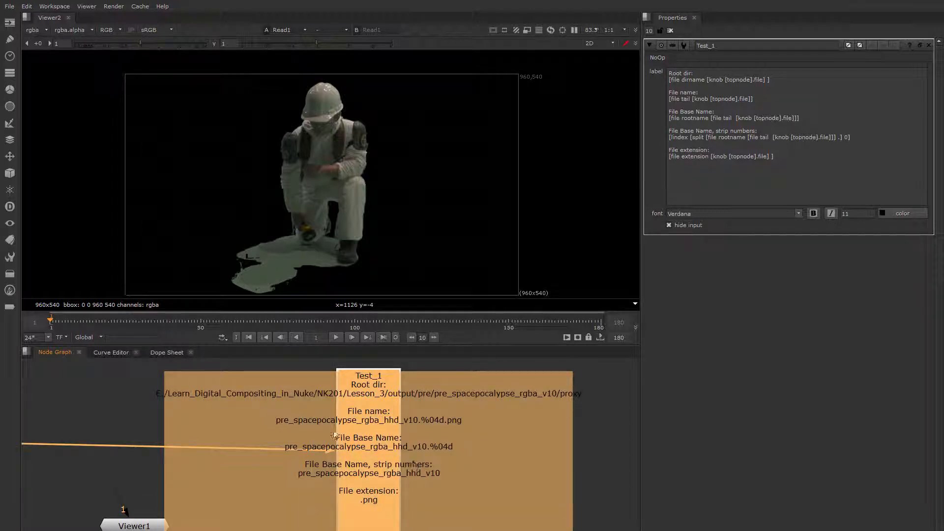
pyautogui.moveTo(333, 435)
pyautogui.mouseDown(button='middle')
pyautogui.moveTo(447, 428)
pyautogui.moveTo(349, 436)
pyautogui.mouseUp(button='middle')
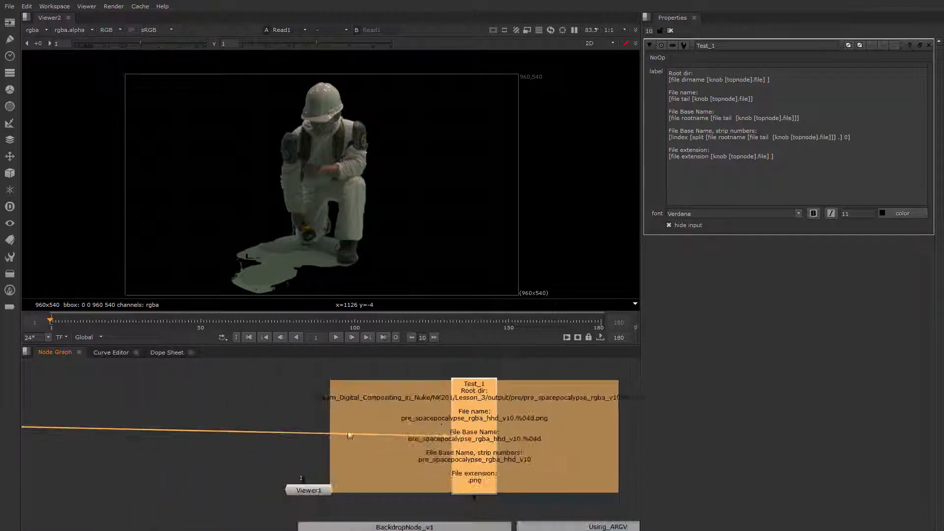
pyautogui.moveTo(201, 434); pyautogui.dragTo(349, 426, button='middle')
pyautogui.moveTo(435, 437); pyautogui.dragTo(236, 426, button='middle')
pyautogui.scroll(2, 452, 407)
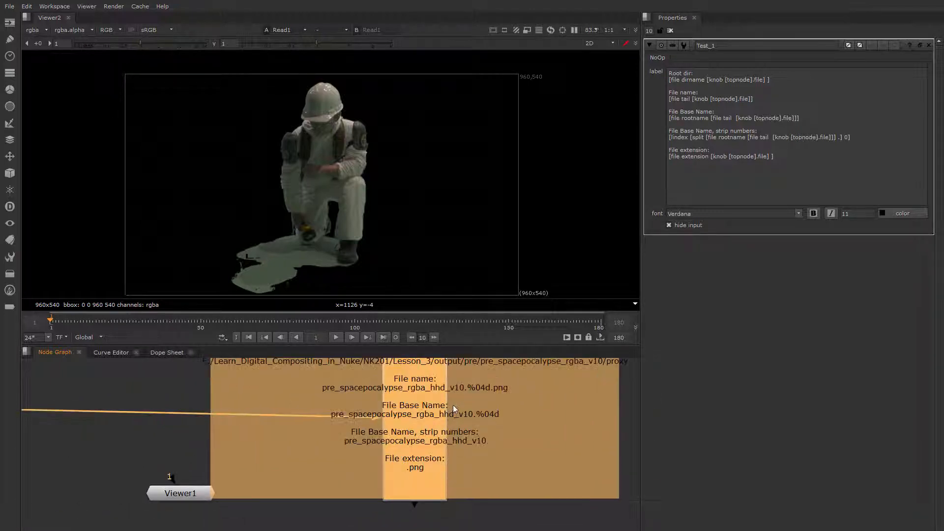
pyautogui.moveTo(453, 405); pyautogui.dragTo(401, 438, button='middle')
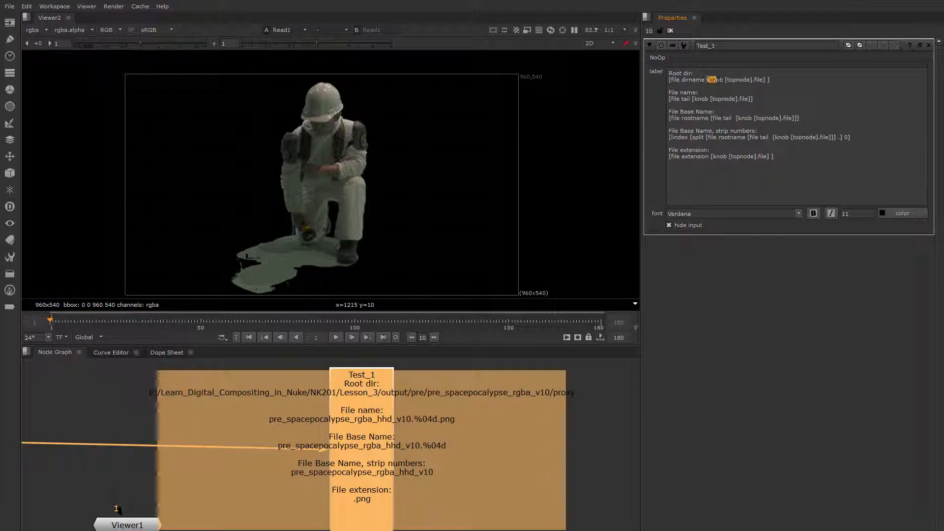
# Highlight the knob and topnode commands inside the Root dir expression to examine them.
pyautogui.moveTo(724, 80); pyautogui.dragTo(749, 80)
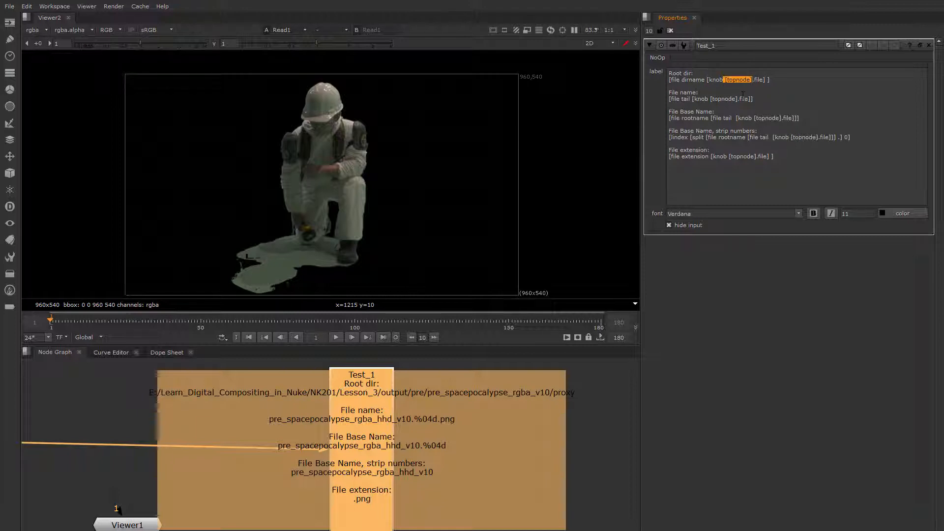
pyautogui.click(698, 93)
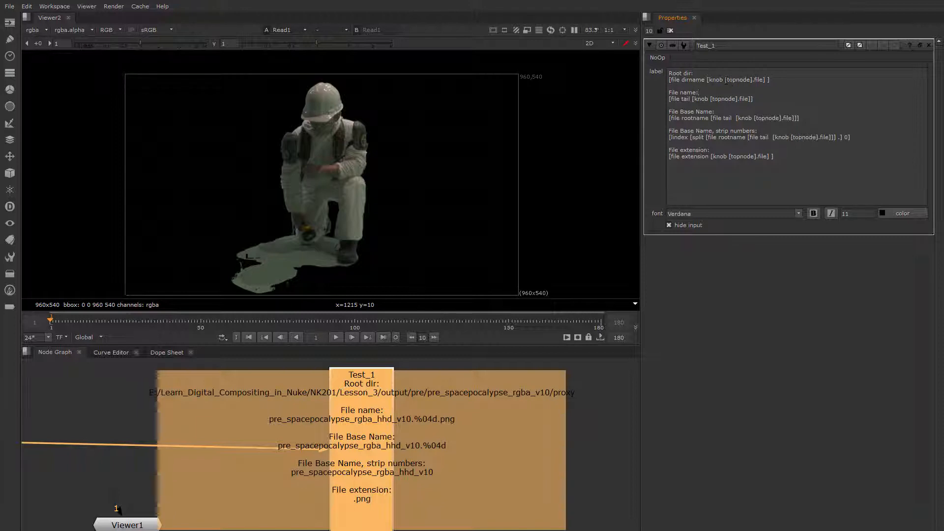
pyautogui.moveTo(726, 80); pyautogui.dragTo(753, 80)
pyautogui.click(748, 79)
pyautogui.click(699, 87)
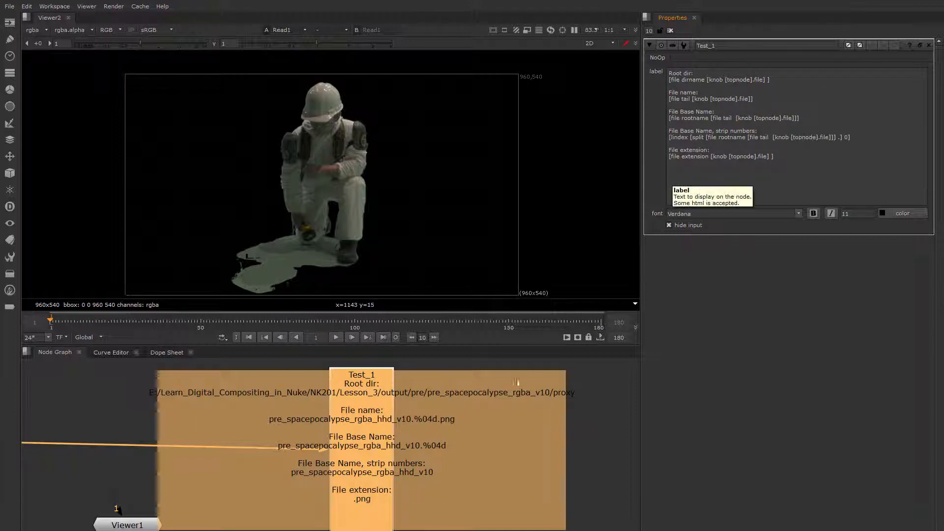
# Turn off hide input on the Test_1 node so its connection to Read1 is shown.
pyautogui.scroll(-2, 394, 436)
pyautogui.moveTo(269, 445)
pyautogui.mouseDown(button='middle')
pyautogui.moveTo(379, 436)
pyautogui.moveTo(410, 446)
pyautogui.moveTo(283, 431)
pyautogui.mouseUp(button='middle')
pyautogui.scroll(-1, 411, 446)
pyautogui.moveTo(374, 441); pyautogui.dragTo(432, 440, button='middle')
pyautogui.click(330, 445)
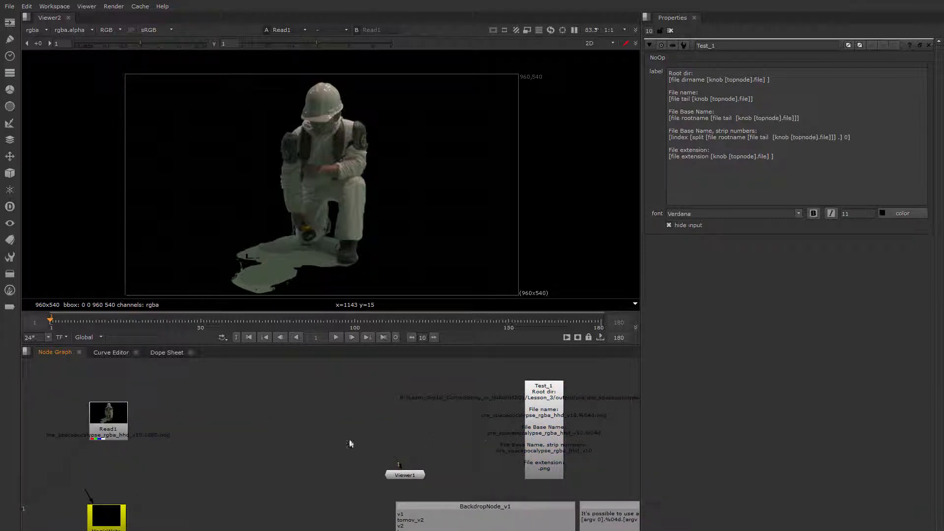
pyautogui.click(118, 436)
pyautogui.click(588, 386)
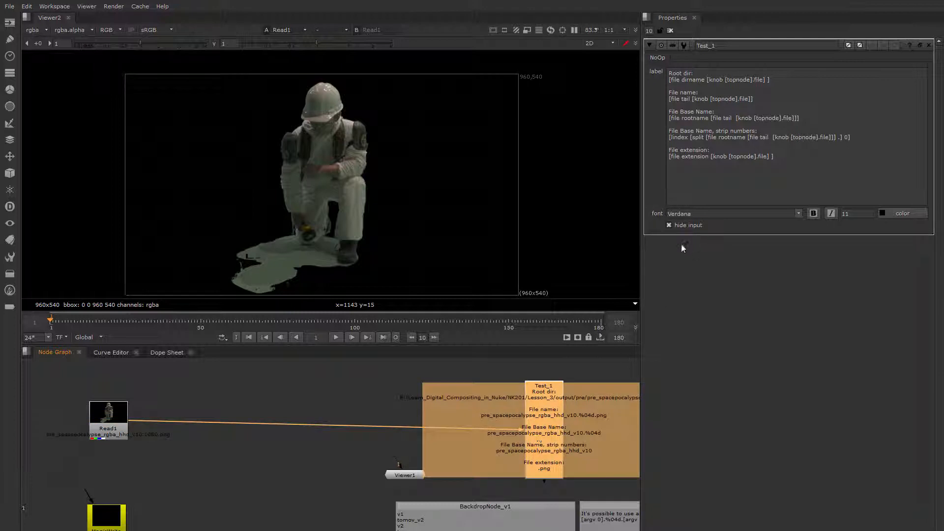
pyautogui.click(669, 225)
# Duplicate the Read1 node to create a second Read node.
pyautogui.click(331, 436)
pyautogui.moveTo(331, 436); pyautogui.dragTo(405, 432, button='middle')
pyautogui.click(208, 426)
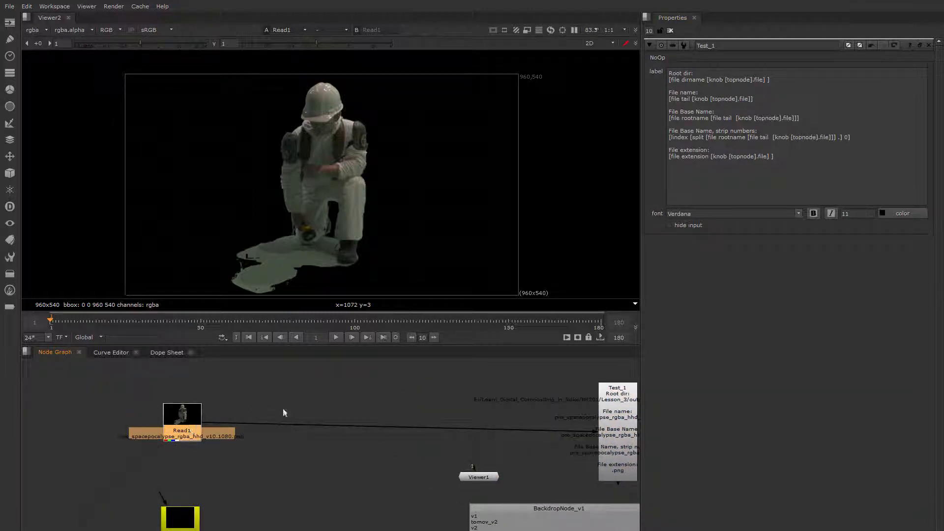
pyautogui.hotkey('ctrl', 'c')
pyautogui.hotkey('ctrl', 'v')
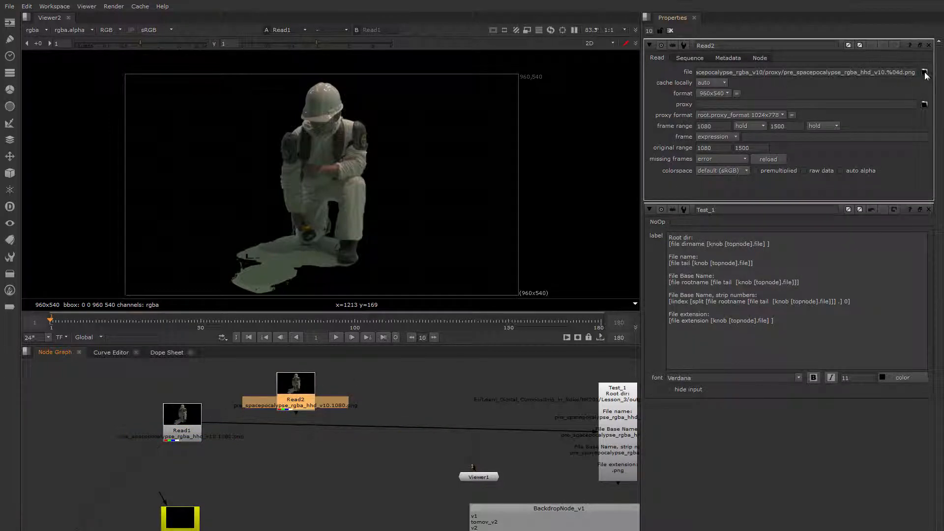
# Point the new Read node's file to the pre_spacepocalypse_rgba_hd_v10.%04d.png sequence in the parent folder.
pyautogui.click(924, 72)
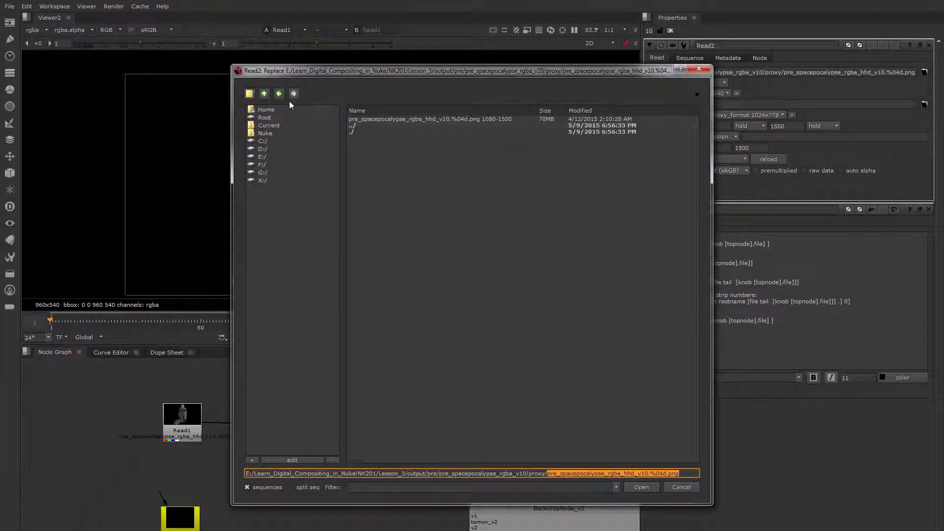
pyautogui.click(264, 94)
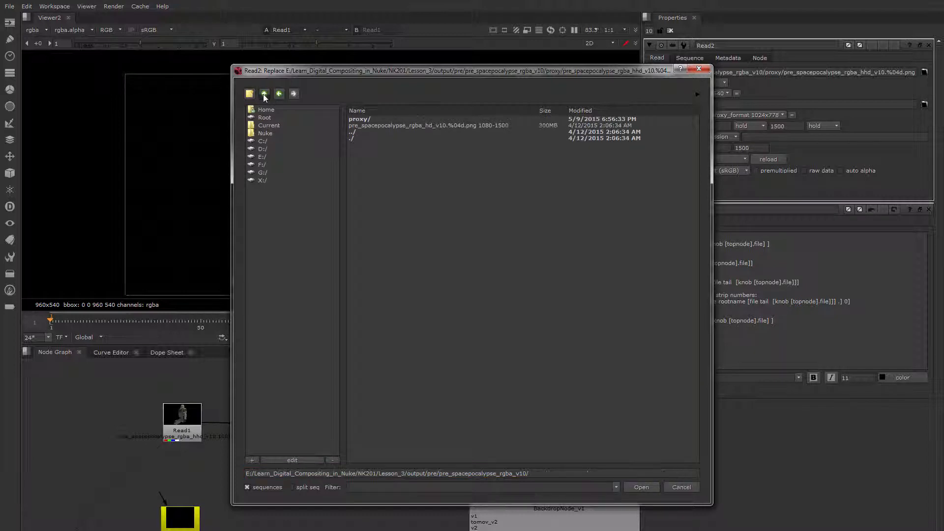
pyautogui.click(392, 126)
pyautogui.click(641, 487)
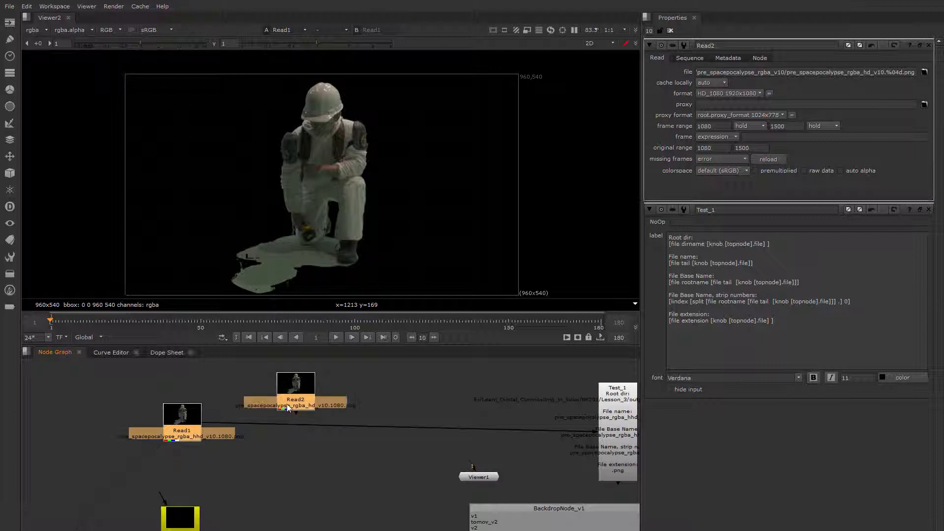
# Connect Test_1 to Read2 and insert a Merge (over) node with Read1 as A and Read2 as B.
pyautogui.moveTo(219, 424); pyautogui.dragTo(275, 409)
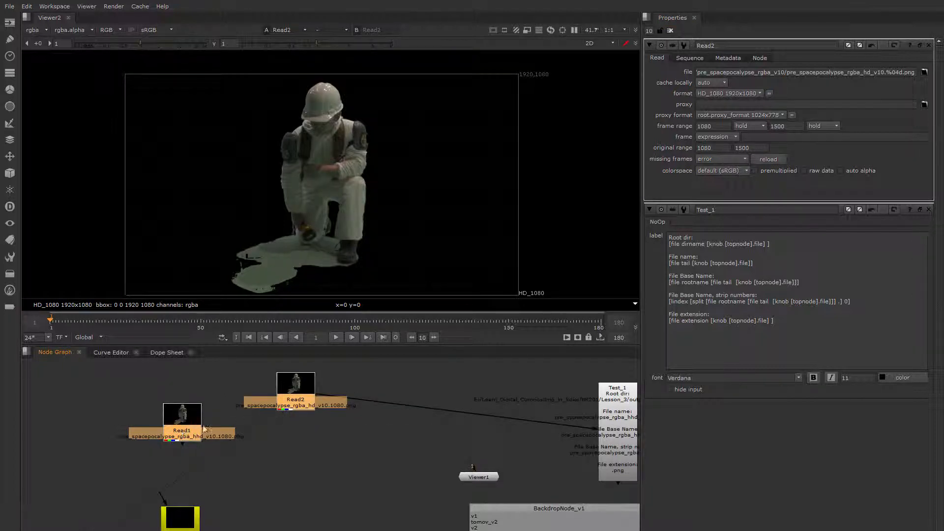
pyautogui.press('m')
pyautogui.moveTo(296, 425)
pyautogui.mouseDown()
pyautogui.moveTo(294, 447)
pyautogui.moveTo(294, 439)
pyautogui.mouseUp()
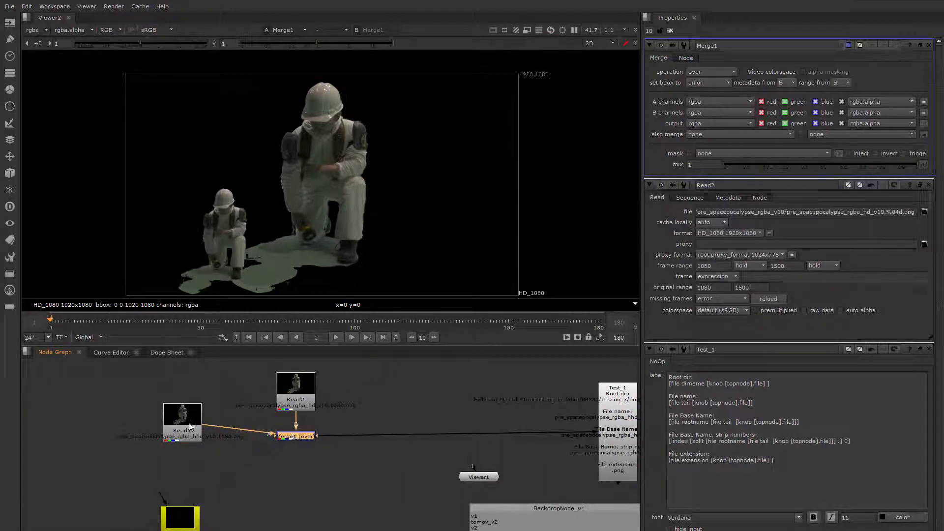
pyautogui.moveTo(192, 424); pyautogui.dragTo(191, 409)
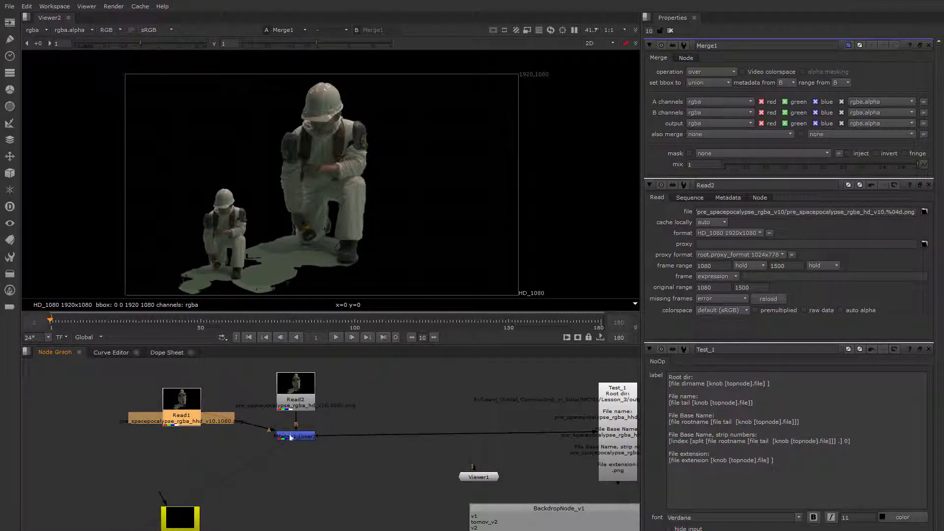
pyautogui.click(290, 436)
# Examine the Merge node's input connections and the Test_1 label in the node graph.
pyautogui.scroll(3, 317, 428)
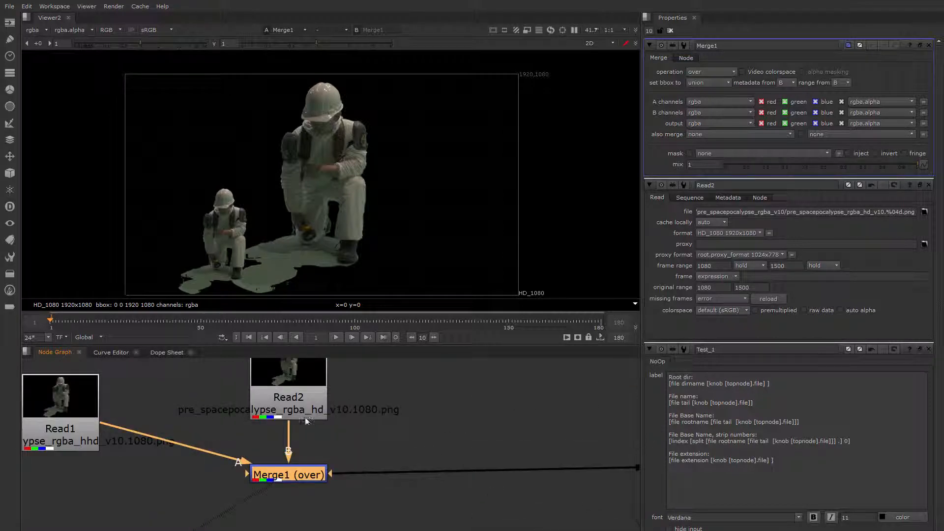
pyautogui.moveTo(54, 448); pyautogui.dragTo(136, 437, button='middle')
pyautogui.scroll(-3, 392, 450)
pyautogui.moveTo(393, 450); pyautogui.dragTo(309, 441, button='middle')
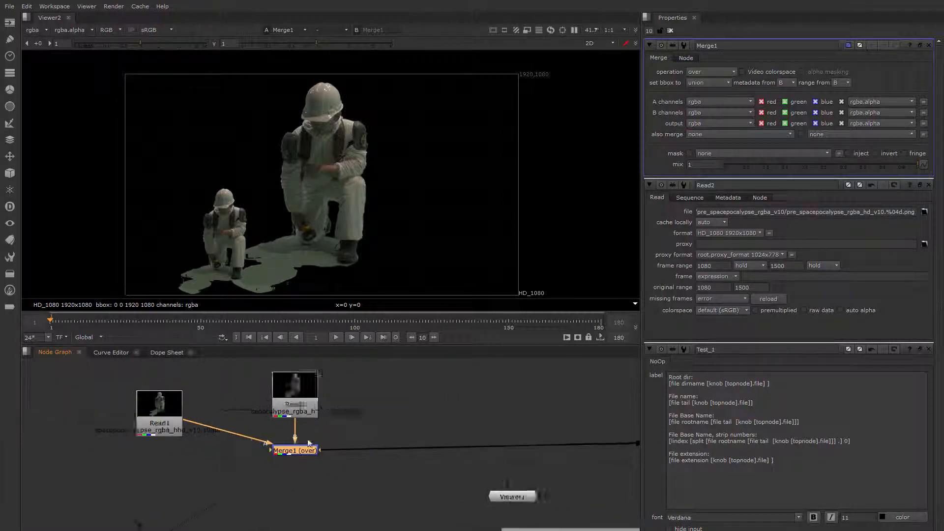
pyautogui.moveTo(480, 443); pyautogui.dragTo(225, 444, button='middle')
pyautogui.click(429, 445)
pyautogui.scroll(3, 428, 427)
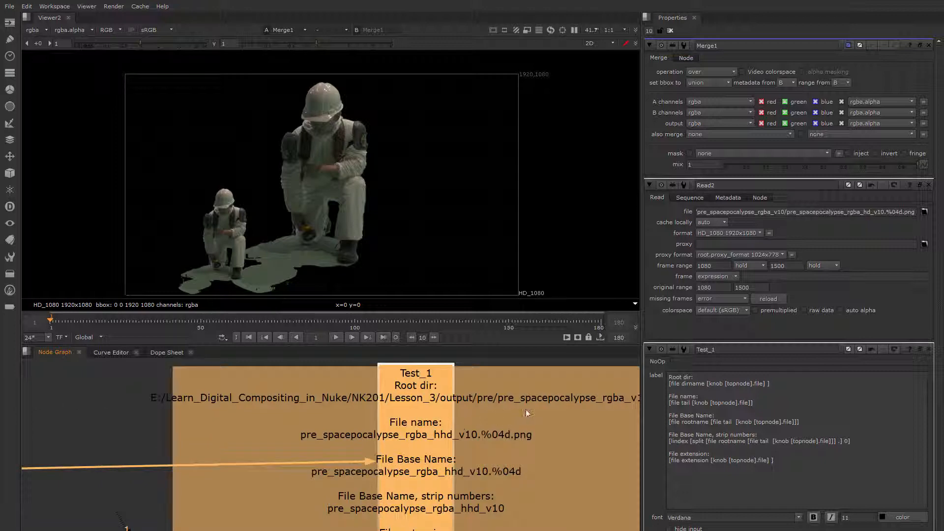
pyautogui.scroll(-3, 524, 412)
pyautogui.moveTo(351, 442); pyautogui.dragTo(265, 441, button='middle')
pyautogui.scroll(-5, 264, 440)
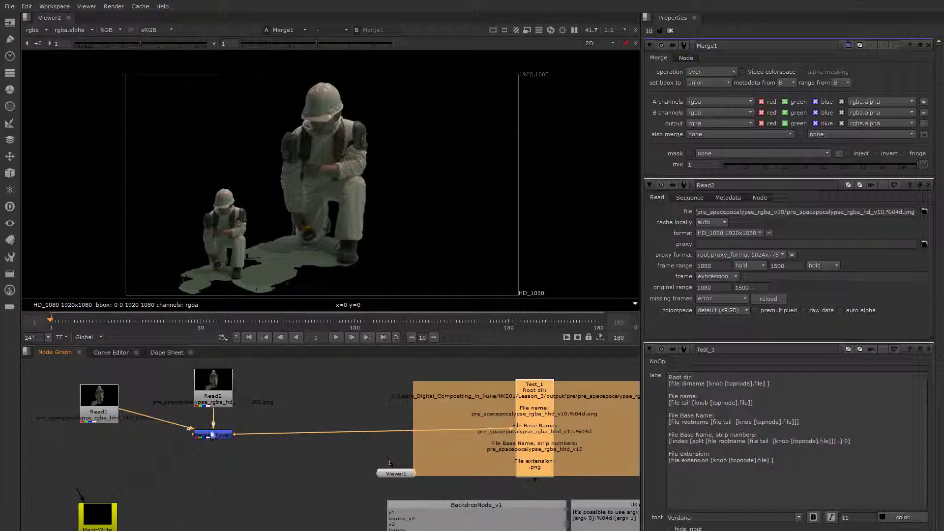
# Reposition the Read2 node above the Merge node.
pyautogui.moveTo(238, 395); pyautogui.dragTo(272, 390, button='middle')
pyautogui.moveTo(246, 394); pyautogui.dragTo(244, 384)
pyautogui.moveTo(370, 421); pyautogui.dragTo(221, 423, button='middle')
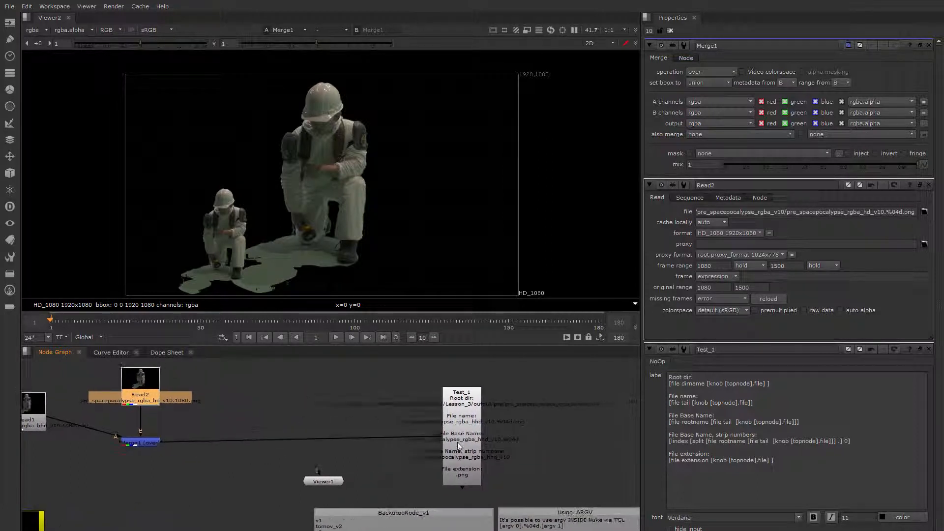
# Jump to frame 51 and examine the Test_1 label's file name lines for the hd sequence.
pyautogui.click(458, 441)
pyautogui.click(216, 321)
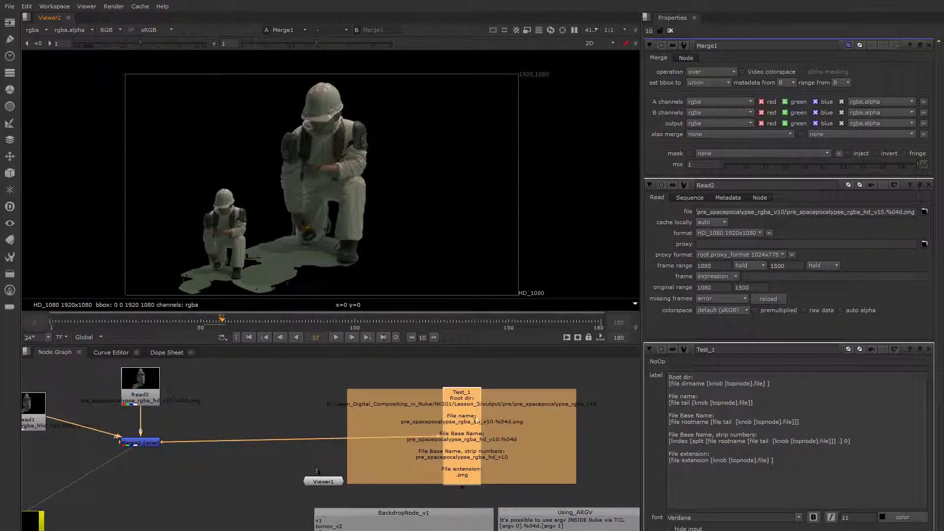
pyautogui.scroll(3, 494, 412)
pyautogui.scroll(1, 418, 414)
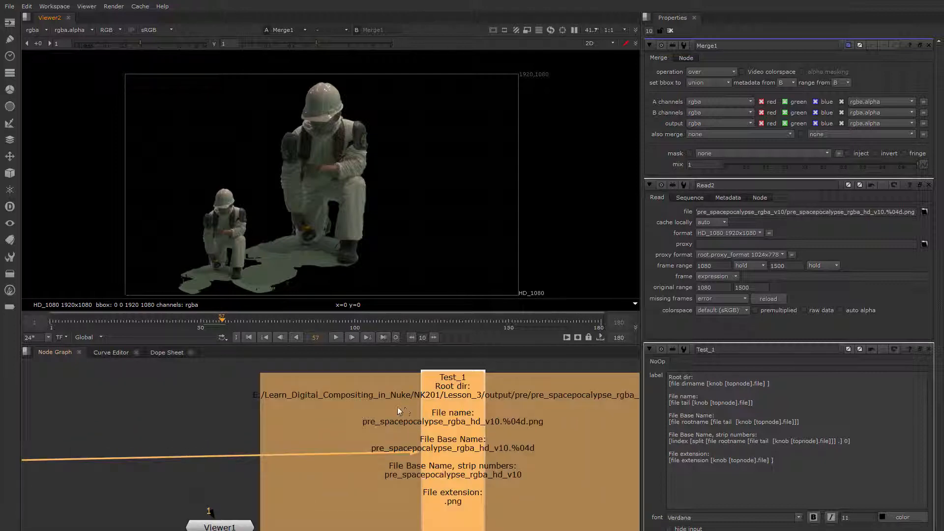
pyautogui.moveTo(559, 419); pyautogui.dragTo(424, 432, button='middle')
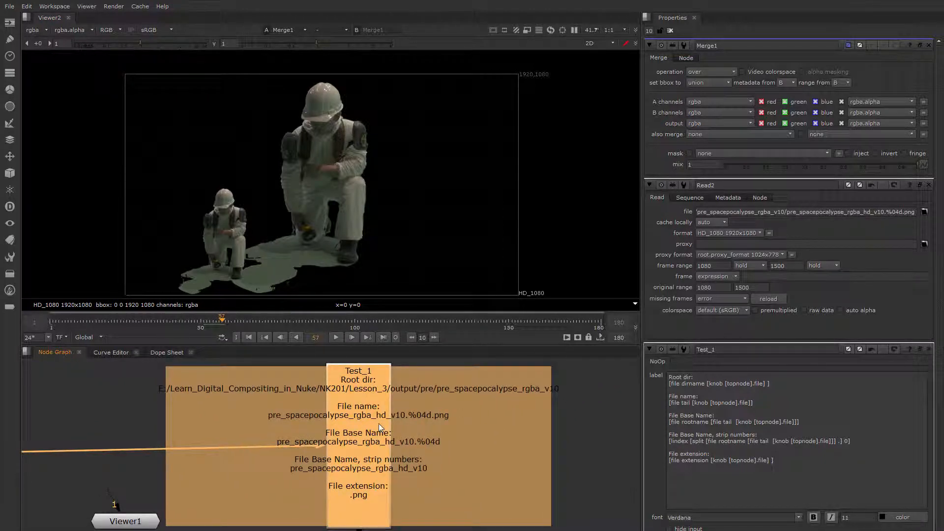
pyautogui.moveTo(319, 427); pyautogui.dragTo(583, 415, button='middle')
pyautogui.scroll(-2, 571, 416)
pyautogui.moveTo(246, 423); pyautogui.dragTo(311, 439, button='middle')
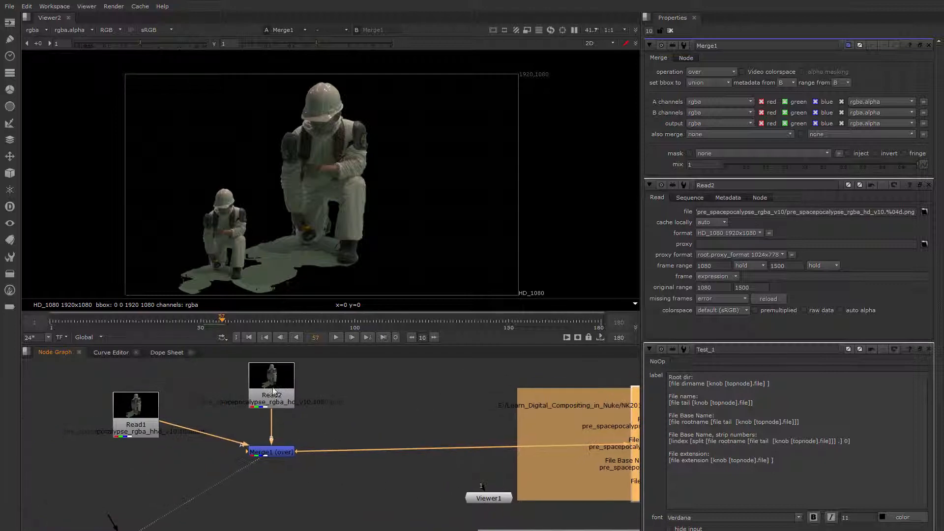
pyautogui.moveTo(401, 453); pyautogui.dragTo(179, 432, button='middle')
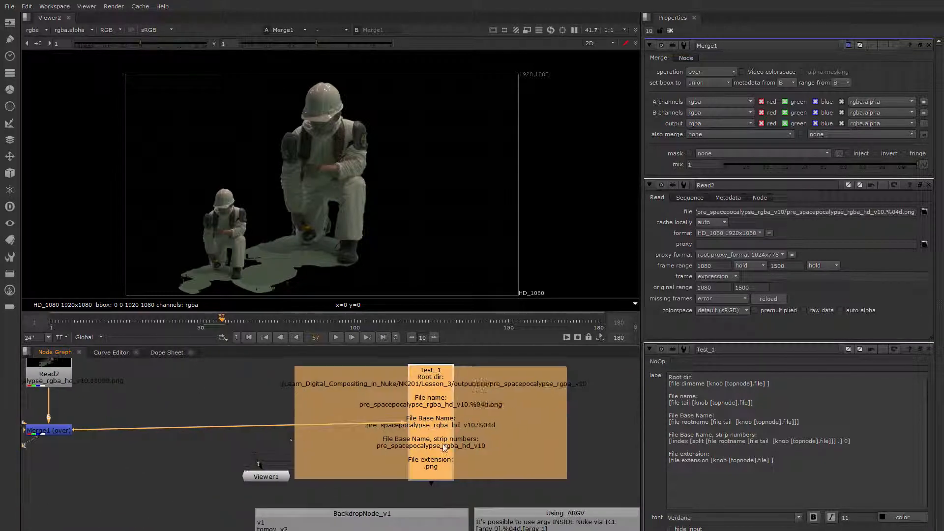
pyautogui.click(583, 446)
pyautogui.scroll(2, 417, 413)
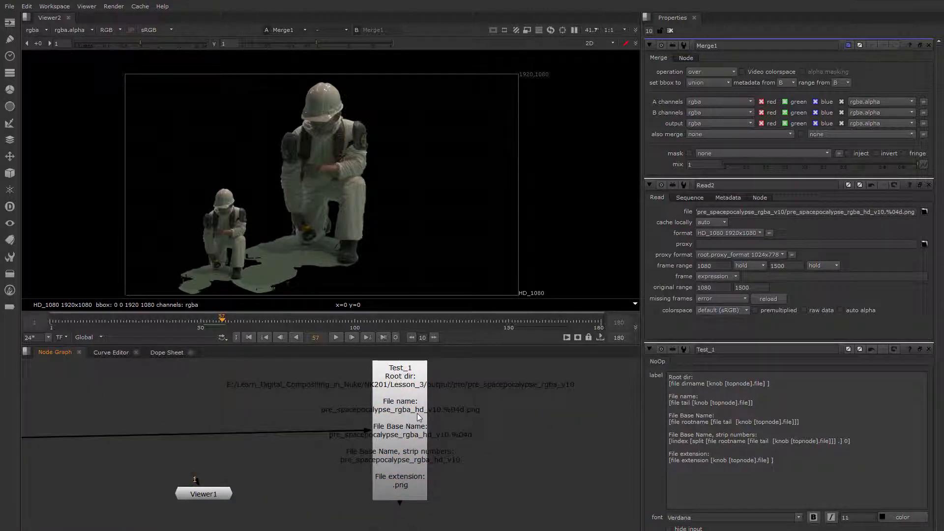
# Pan and zoom around the node graph to examine how Read1, Read2, the Merge and Test_1 are connected.
pyautogui.moveTo(417, 413); pyautogui.dragTo(417, 422, button='middle')
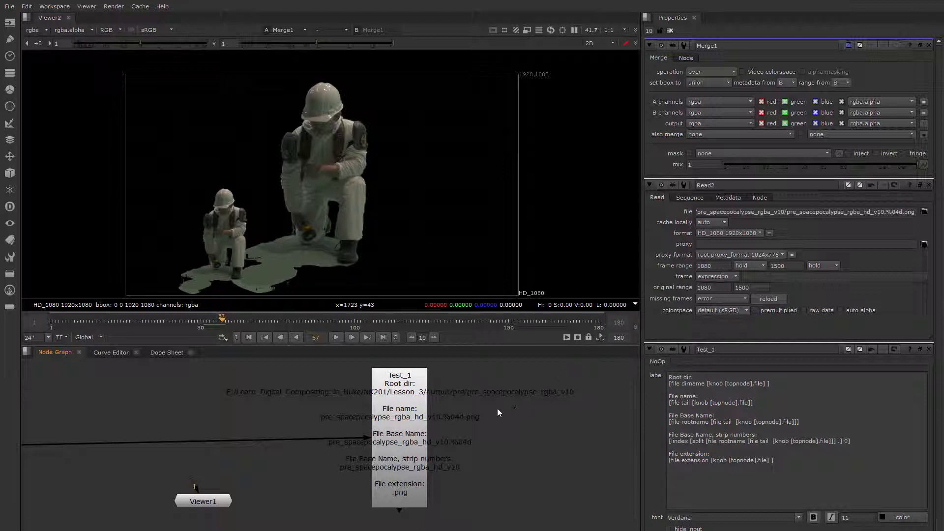
pyautogui.scroll(-3, 485, 401)
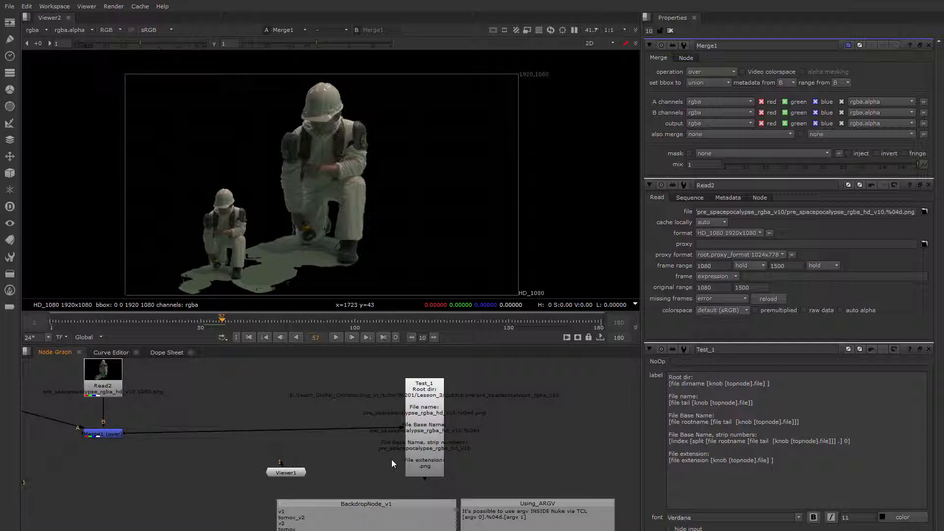
pyautogui.scroll(3, 392, 460)
pyautogui.moveTo(392, 460); pyautogui.dragTo(484, 462, button='middle')
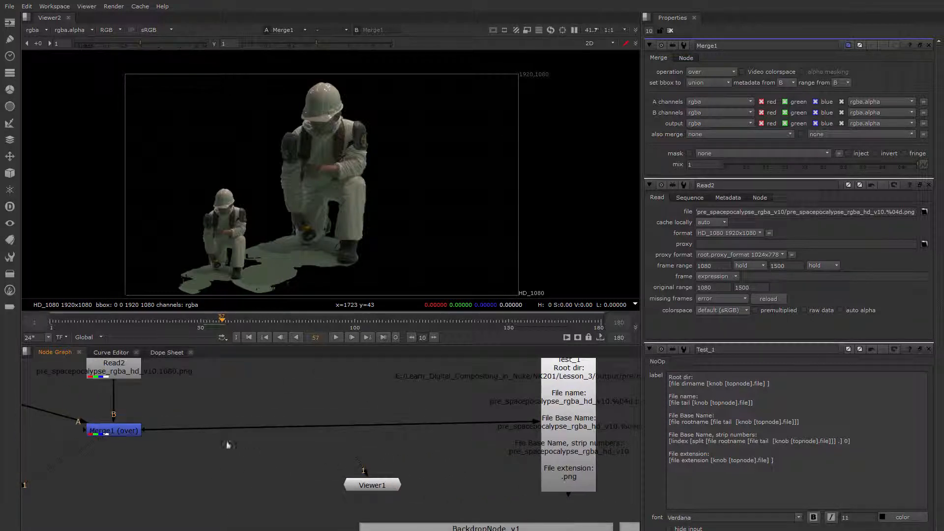
pyautogui.moveTo(226, 444); pyautogui.dragTo(358, 457, button='middle')
pyautogui.click(241, 386)
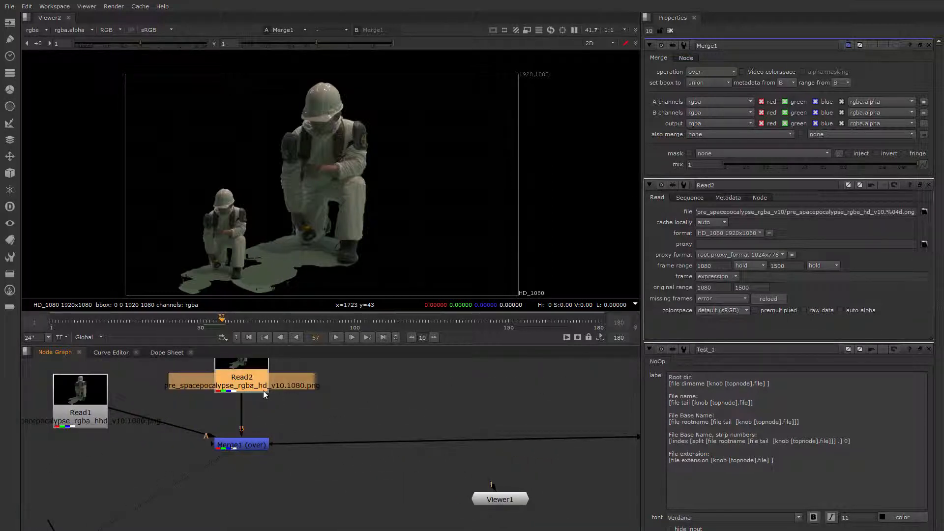
pyautogui.scroll(-2, 264, 390)
pyautogui.moveTo(263, 391); pyautogui.dragTo(245, 409, button='middle')
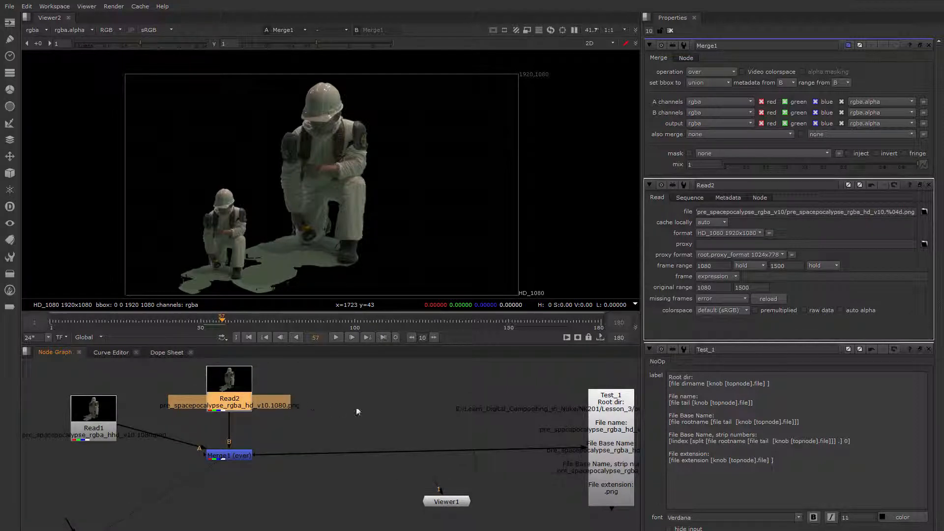
pyautogui.scroll(-2, 386, 411)
pyautogui.moveTo(387, 412); pyautogui.dragTo(476, 376, button='middle')
pyautogui.moveTo(618, 400); pyautogui.dragTo(358, 450, button='middle')
pyautogui.scroll(2, 358, 450)
pyautogui.scroll(2, 375, 449)
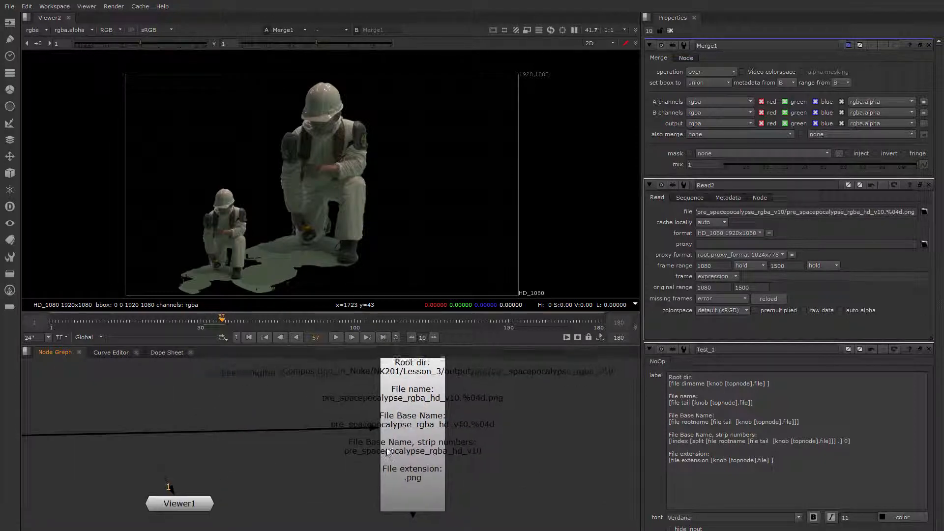
pyautogui.moveTo(386, 452); pyautogui.dragTo(354, 471, button='middle')
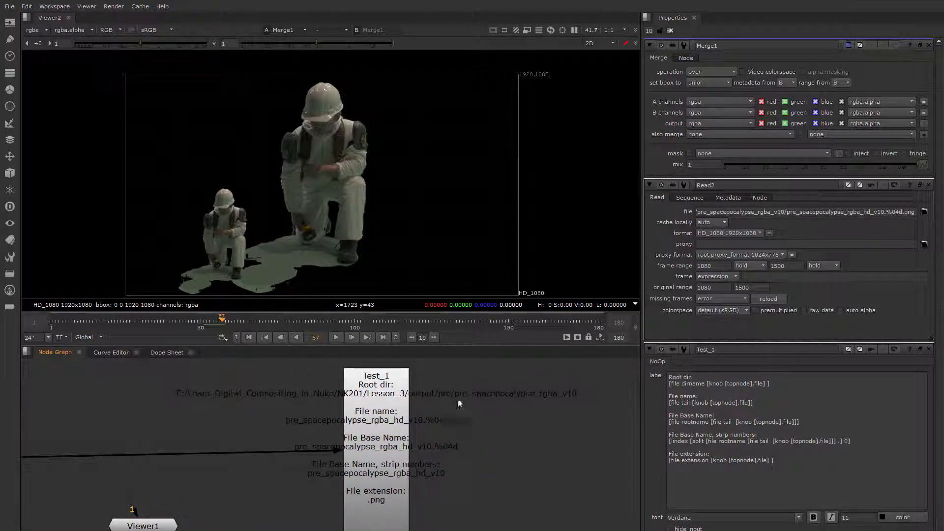
# Open the Test_1 node's properties to show its label expressions.
pyautogui.click(388, 398)
pyautogui.doubleClick(387, 399)
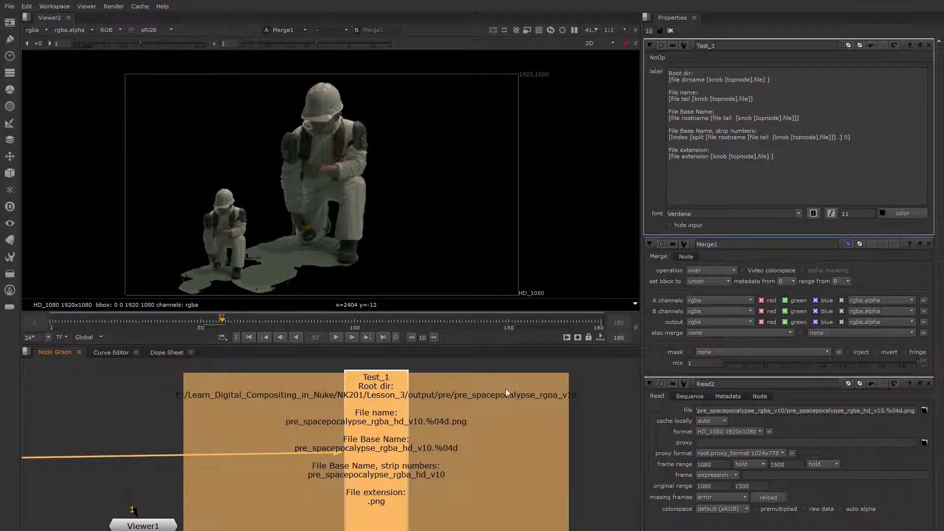
pyautogui.moveTo(416, 431); pyautogui.dragTo(401, 442, button='middle')
pyautogui.scroll(-1, 405, 459)
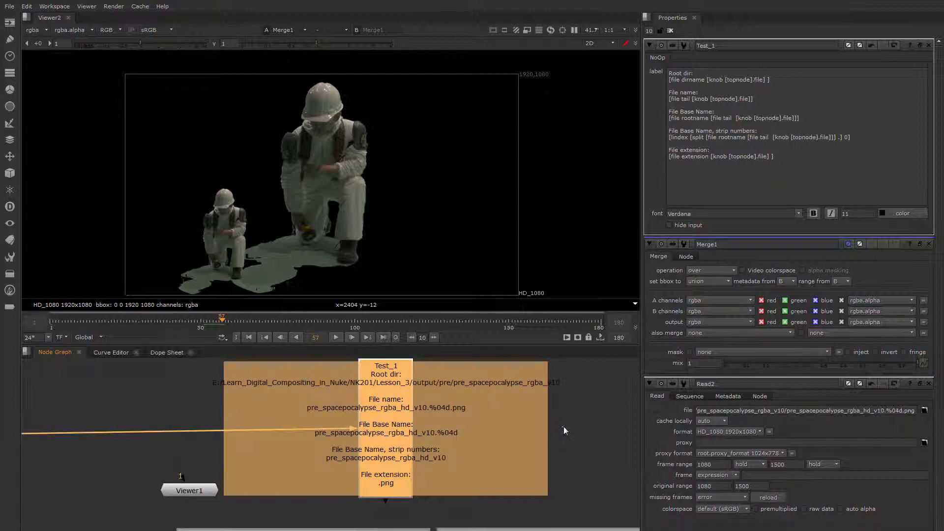
pyautogui.click(565, 428)
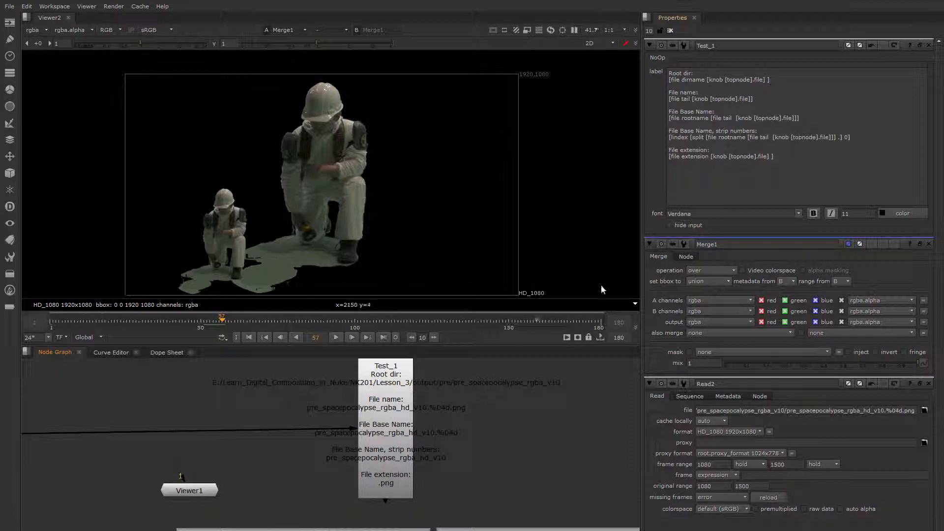
# Examine the parts of the Root dir and File name expressions in Test_1's label.
pyautogui.moveTo(769, 80); pyautogui.dragTo(668, 80)
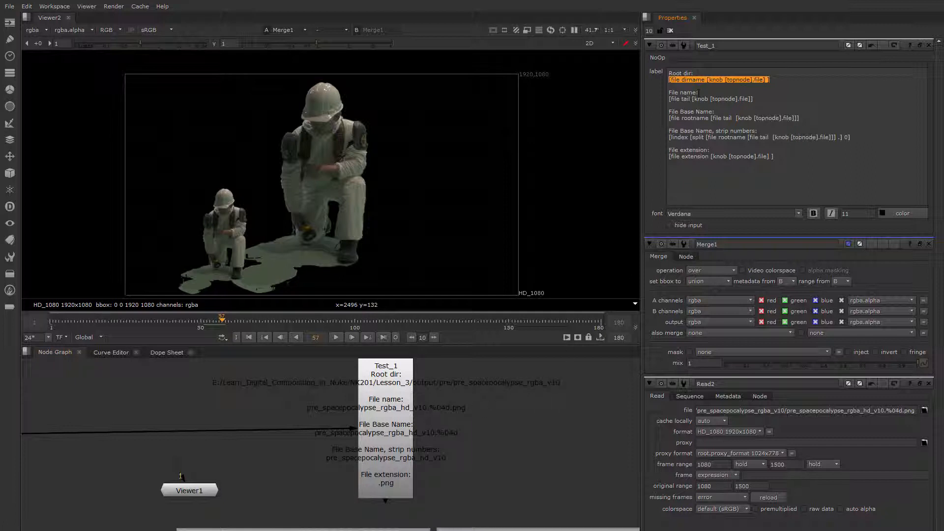
pyautogui.click(679, 85)
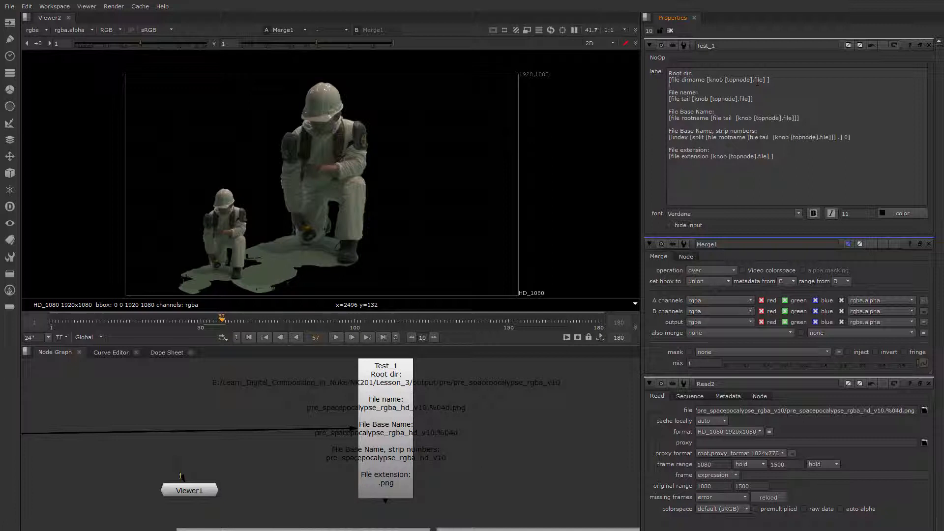
pyautogui.moveTo(709, 81); pyautogui.dragTo(761, 81)
pyautogui.click(770, 79)
pyautogui.click(716, 86)
pyautogui.moveTo(670, 80)
pyautogui.mouseDown()
pyautogui.moveTo(692, 80)
pyautogui.moveTo(670, 80)
pyautogui.mouseUp()
pyautogui.click(681, 82)
pyautogui.click(709, 82)
pyautogui.moveTo(706, 79); pyautogui.dragTo(766, 80)
pyautogui.moveTo(707, 80); pyautogui.dragTo(764, 80)
pyautogui.click(699, 84)
pyautogui.moveTo(681, 80); pyautogui.dragTo(671, 80)
pyautogui.click(676, 85)
pyautogui.moveTo(693, 99); pyautogui.dragTo(750, 99)
pyautogui.click(736, 98)
pyautogui.moveTo(691, 99); pyautogui.dragTo(671, 99)
pyautogui.click(690, 102)
# Examine the File Base Name expression in the label against its output on the Test_1 node.
pyautogui.scroll(1, 406, 436)
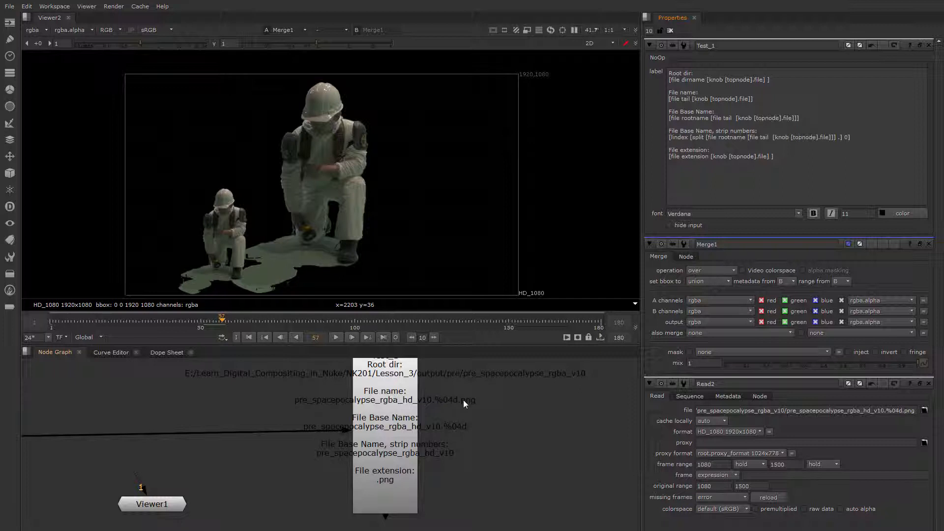
pyautogui.moveTo(462, 433); pyautogui.dragTo(457, 403, button='middle')
pyautogui.scroll(3, 386, 412)
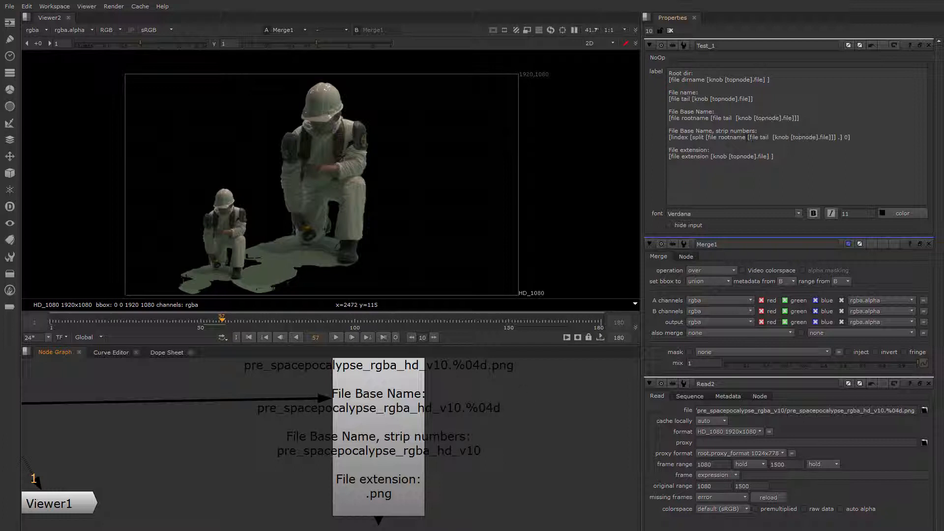
pyautogui.moveTo(801, 119); pyautogui.dragTo(668, 119)
pyautogui.click(666, 196)
pyautogui.moveTo(737, 119); pyautogui.dragTo(669, 99)
pyautogui.moveTo(796, 118); pyautogui.dragTo(709, 119)
pyautogui.click(686, 123)
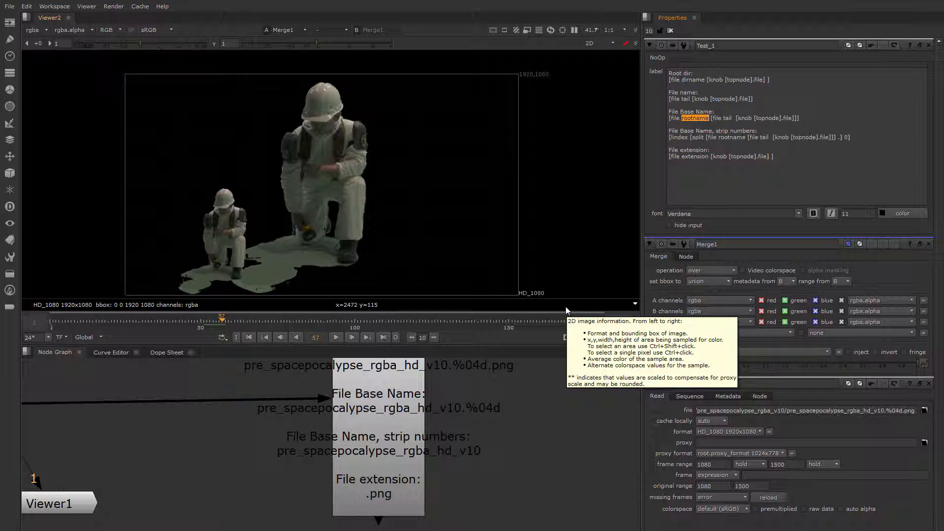
pyautogui.click(680, 118)
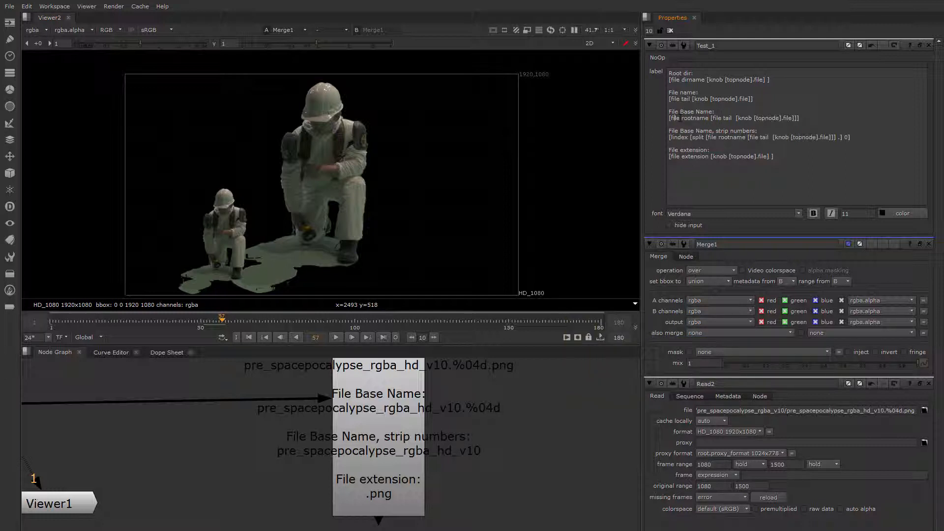
pyautogui.moveTo(679, 118); pyautogui.dragTo(673, 118)
pyautogui.moveTo(470, 448); pyautogui.dragTo(458, 427, button='middle')
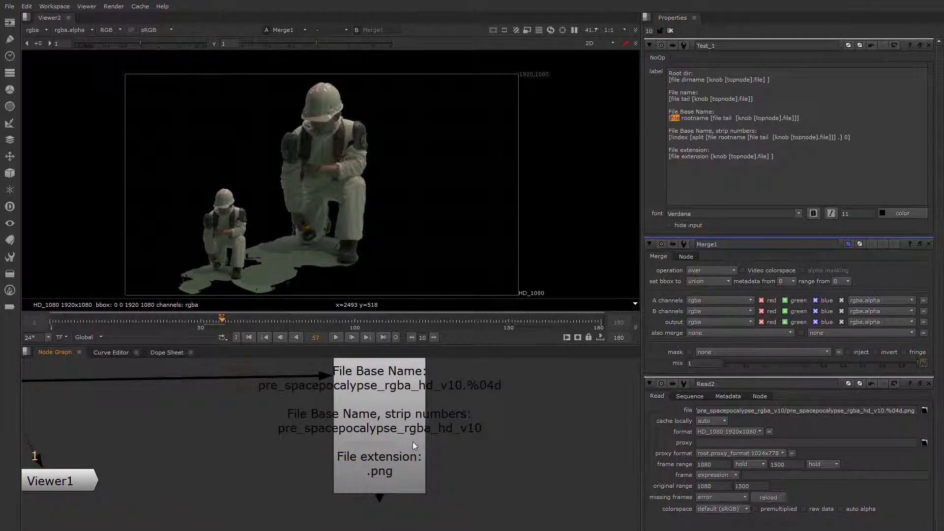
pyautogui.scroll(3, 412, 442)
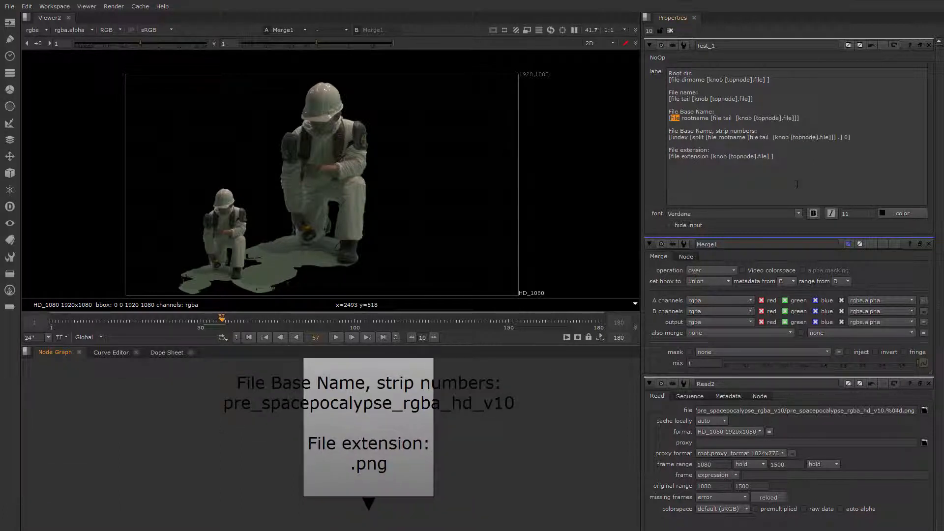
# Examine the index, split, rootname and tail parts of the strip-numbers expression in the label.
pyautogui.doubleClick(838, 137)
pyautogui.click(840, 139)
pyautogui.moveTo(836, 138); pyautogui.dragTo(839, 139)
pyautogui.doubleClick(839, 138)
pyautogui.moveTo(517, 416); pyautogui.dragTo(509, 468, button='middle')
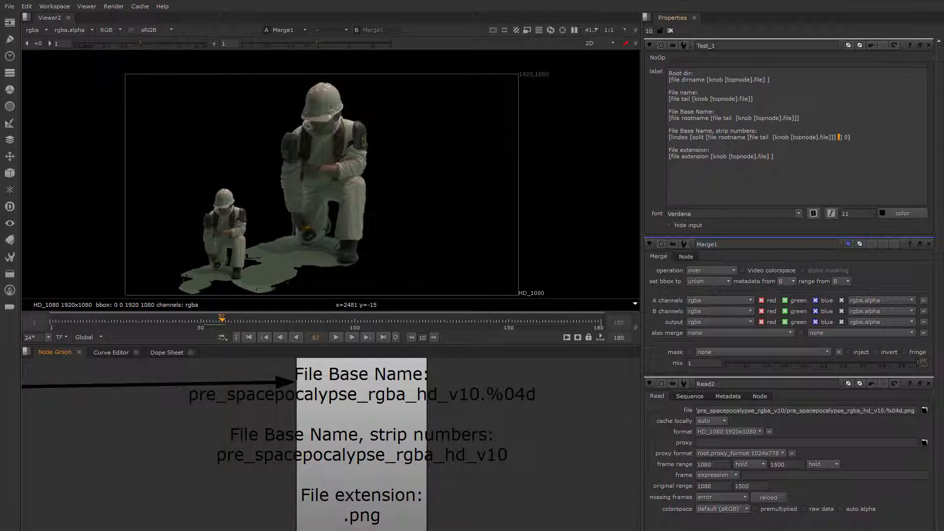
pyautogui.click(777, 141)
pyautogui.moveTo(748, 139); pyautogui.dragTo(832, 138)
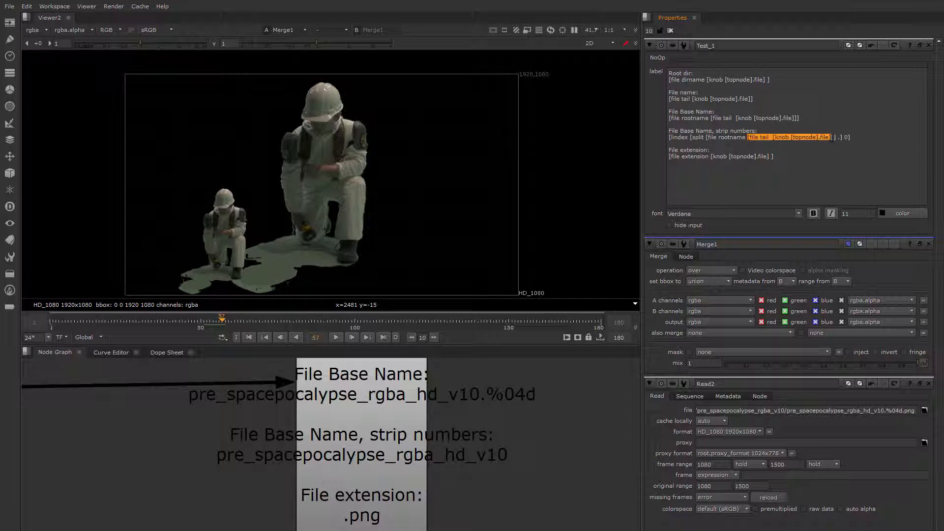
pyautogui.moveTo(706, 139); pyautogui.dragTo(749, 139)
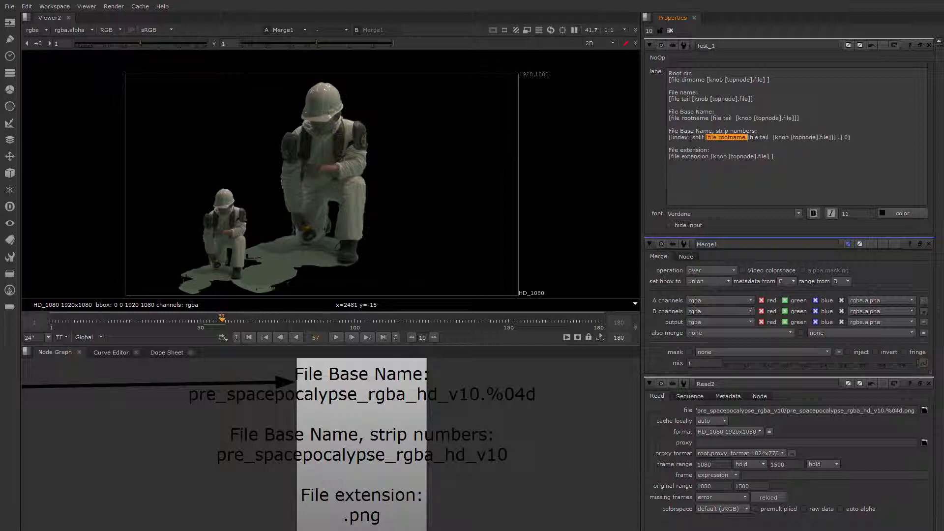
pyautogui.moveTo(689, 139); pyautogui.dragTo(704, 139)
pyautogui.click(839, 137)
pyautogui.moveTo(690, 138); pyautogui.dragTo(672, 138)
pyautogui.click(845, 138)
# Delete the extra space before the closing bracket in the File extension expression.
pyautogui.moveTo(774, 156); pyautogui.dragTo(706, 156)
pyautogui.click(692, 156)
pyautogui.click(772, 156)
pyautogui.press('BackSpace')
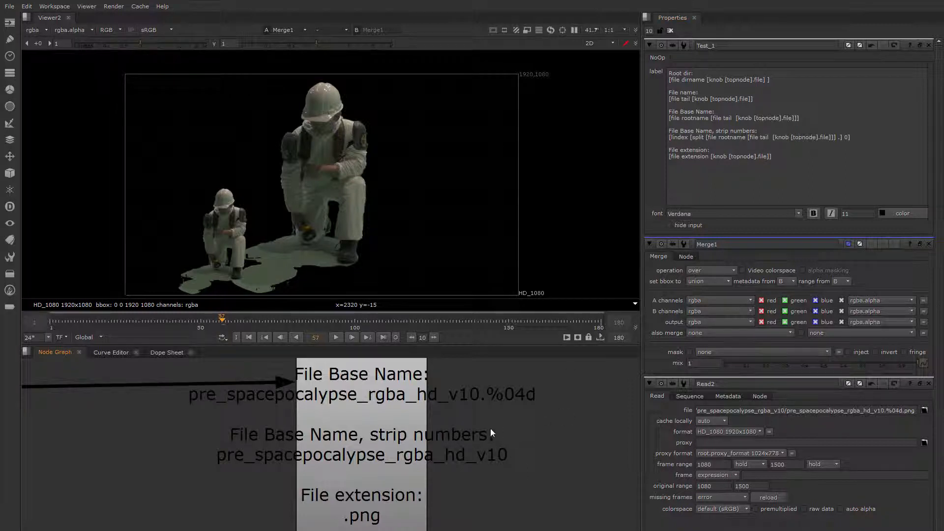
# Examine the updated label text on the Test_1 node in the node graph.
pyautogui.moveTo(475, 489); pyautogui.dragTo(471, 459, button='middle')
pyautogui.scroll(-2, 467, 462)
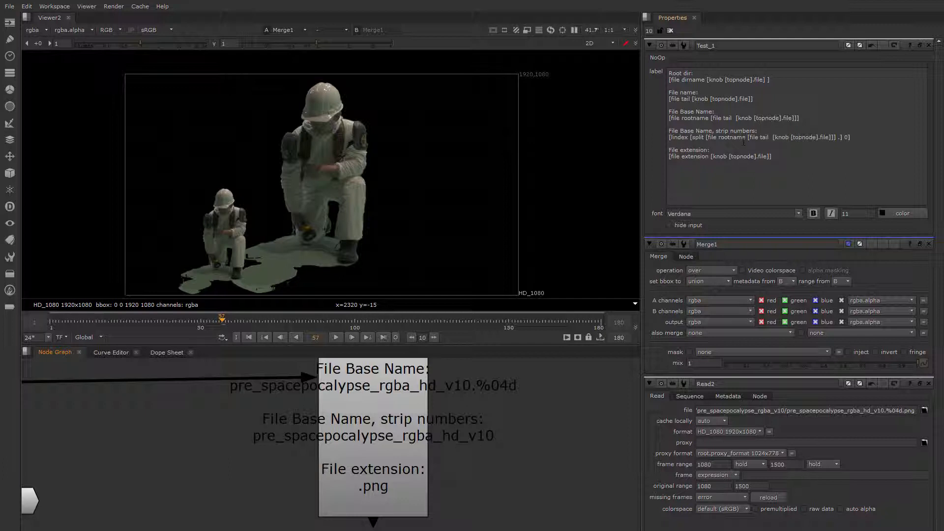
pyautogui.moveTo(550, 394); pyautogui.dragTo(538, 418, button='middle')
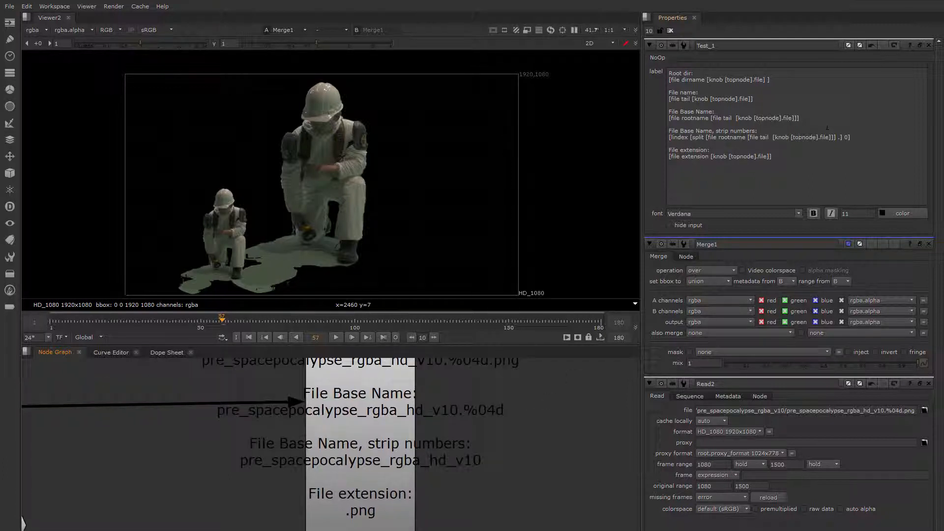
pyautogui.scroll(-4, 467, 445)
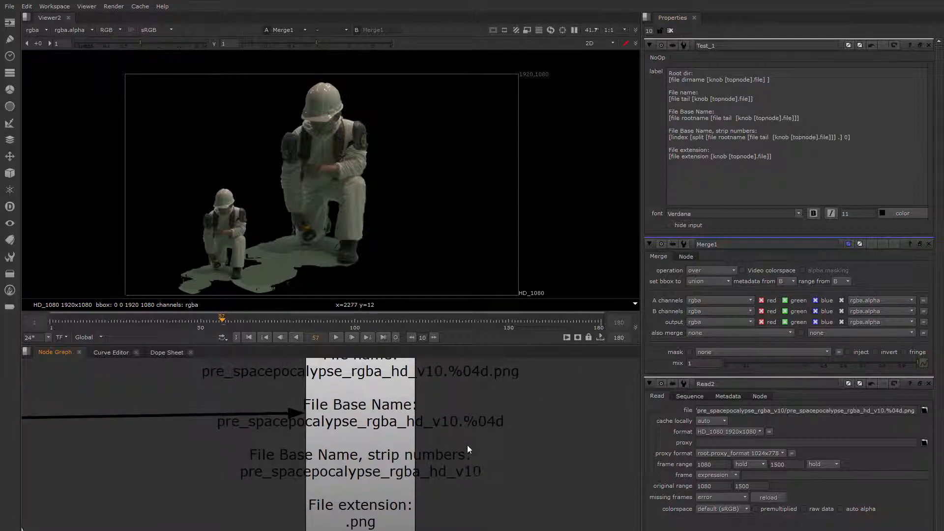
pyautogui.moveTo(438, 459); pyautogui.dragTo(453, 340, button='middle')
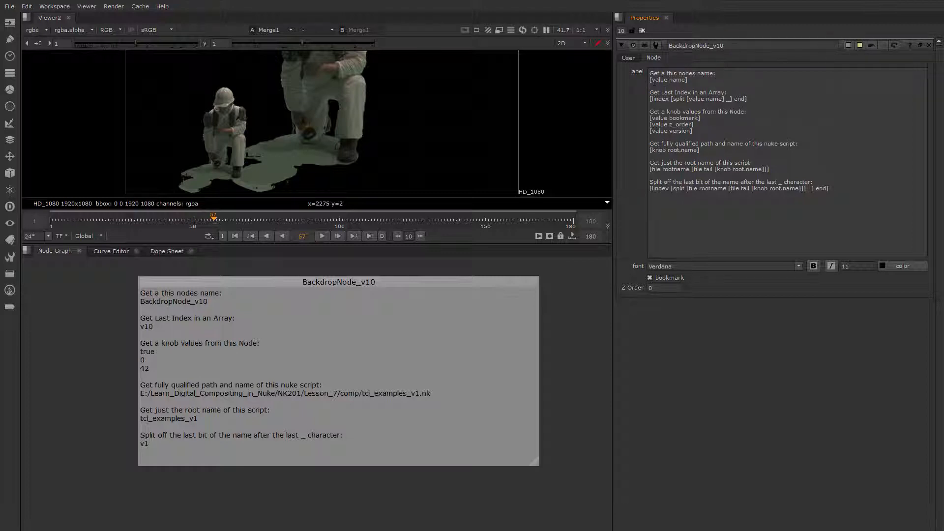
# Examine the BackdropNode_v10 label expressions, starting with the node name expression.
pyautogui.moveTo(652, 81); pyautogui.dragTo(668, 81)
pyautogui.click(670, 84)
pyautogui.doubleClick(675, 80)
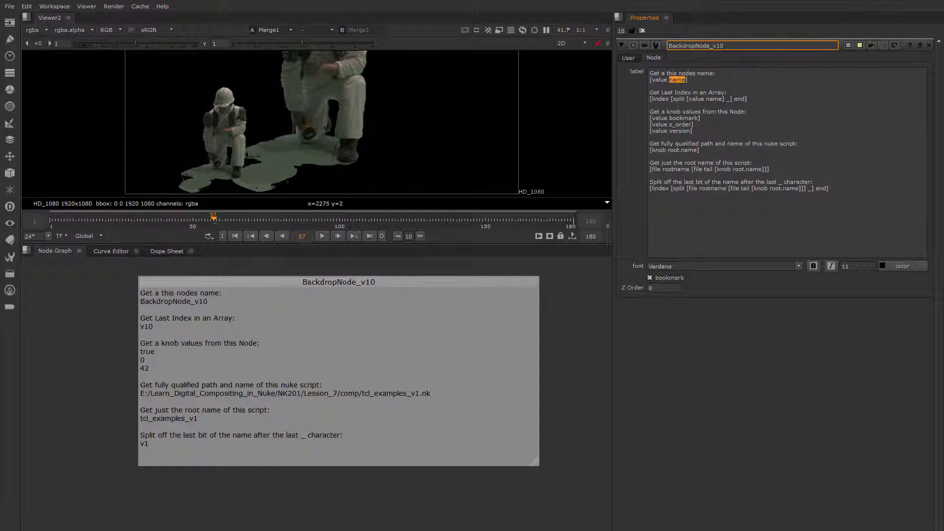
pyautogui.click(683, 85)
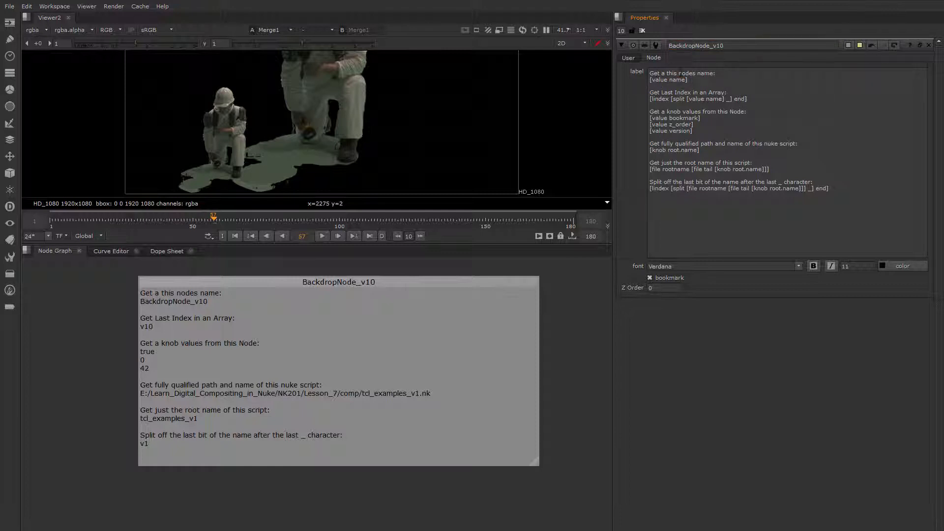
pyautogui.moveTo(688, 80); pyautogui.dragTo(650, 80)
pyautogui.click(707, 82)
pyautogui.moveTo(669, 80); pyautogui.dragTo(686, 81)
pyautogui.click(682, 45)
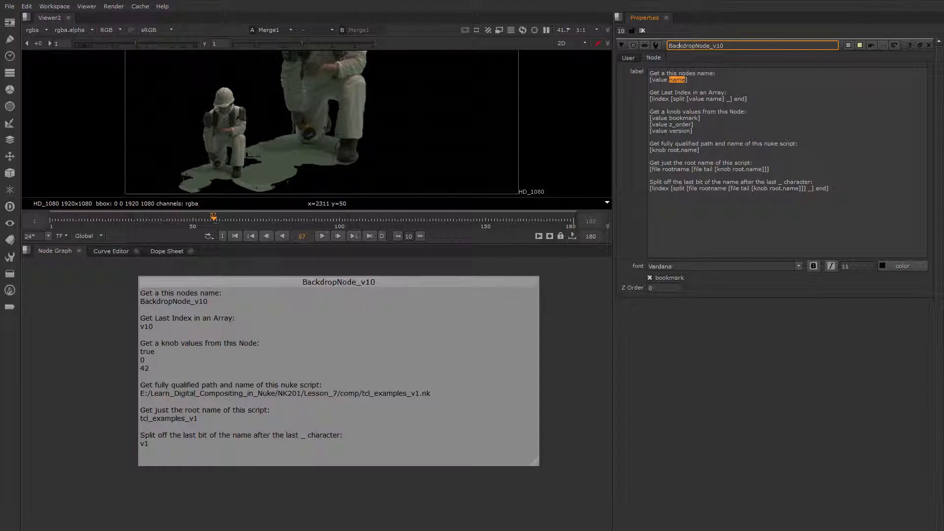
# Rename the backdrop node to Backdrop_Node_v10 by adding an underscore after Backdrop.
pyautogui.click(725, 104)
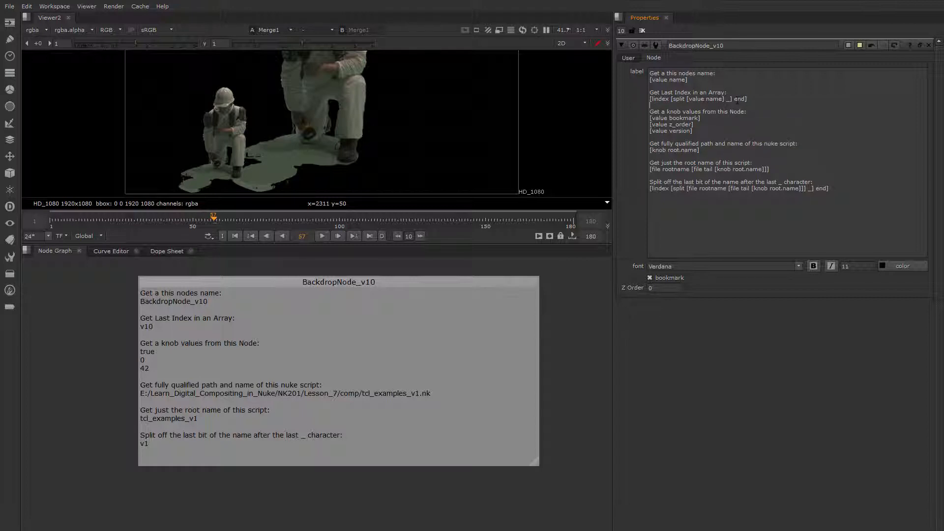
pyautogui.doubleClick(736, 99)
pyautogui.click(739, 104)
pyautogui.doubleClick(728, 99)
pyautogui.click(695, 46)
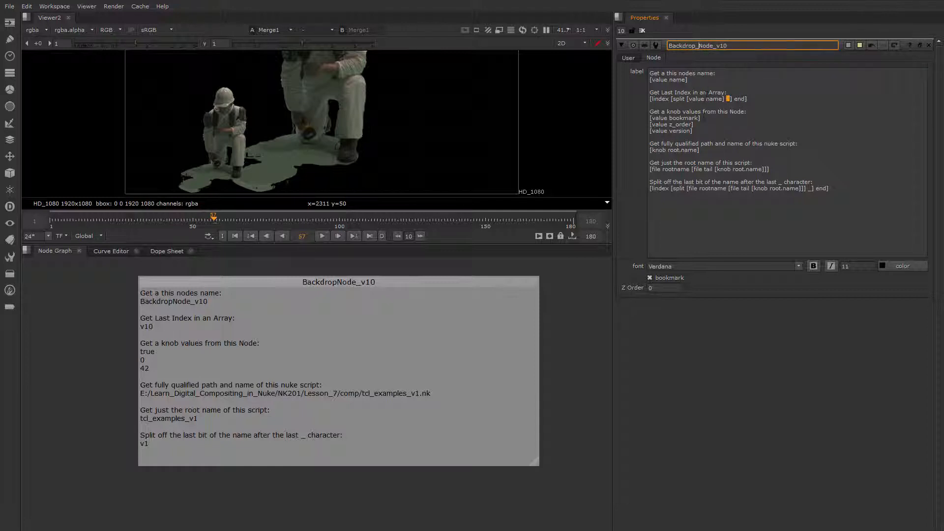
pyautogui.write('_')
pyautogui.press('Return')
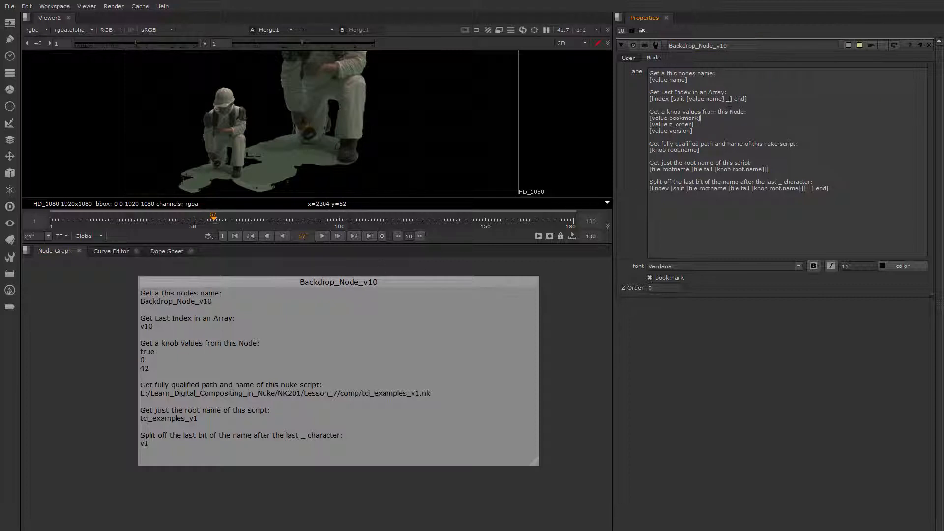
# Compare the node name's parts with the last-index split expression in the label.
pyautogui.click(717, 45)
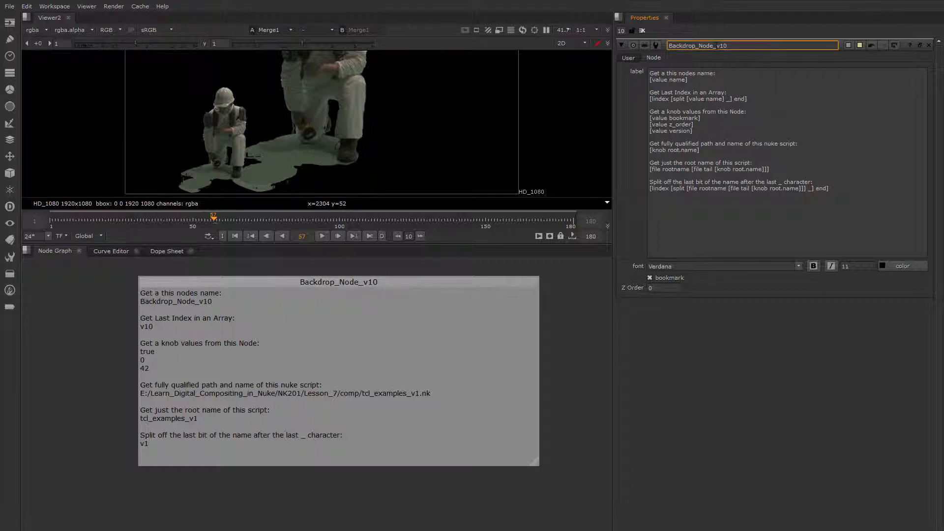
pyautogui.moveTo(716, 46); pyautogui.dragTo(727, 46)
pyautogui.click(717, 46)
pyautogui.moveTo(716, 45); pyautogui.dragTo(735, 45)
pyautogui.click(728, 106)
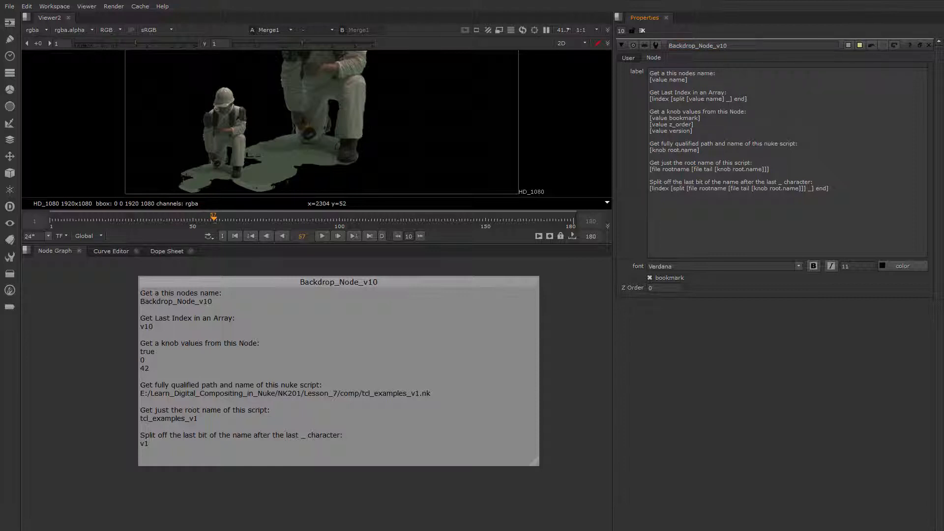
pyautogui.doubleClick(738, 99)
pyautogui.moveTo(716, 46); pyautogui.dragTo(730, 45)
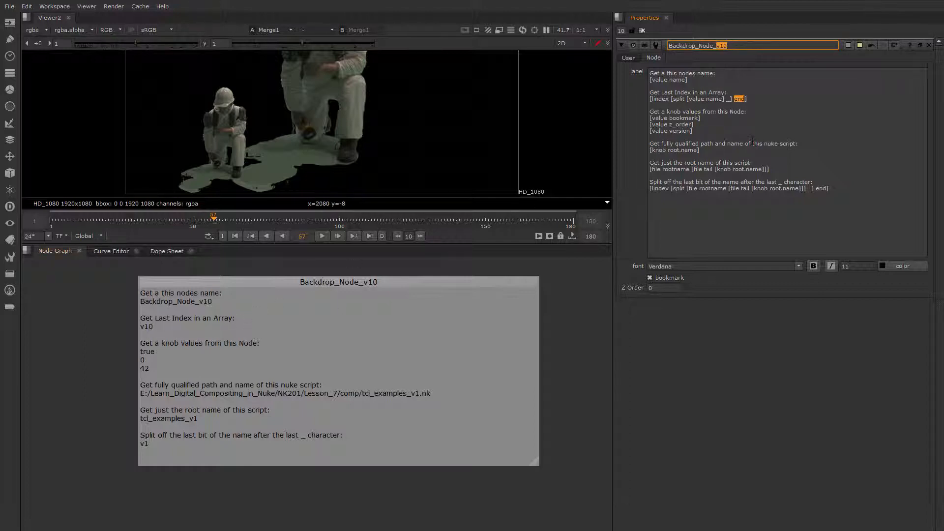
# Try toggling the bookmark option and stepping the Z Order value to test the knob-value expressions.
pyautogui.click(728, 111)
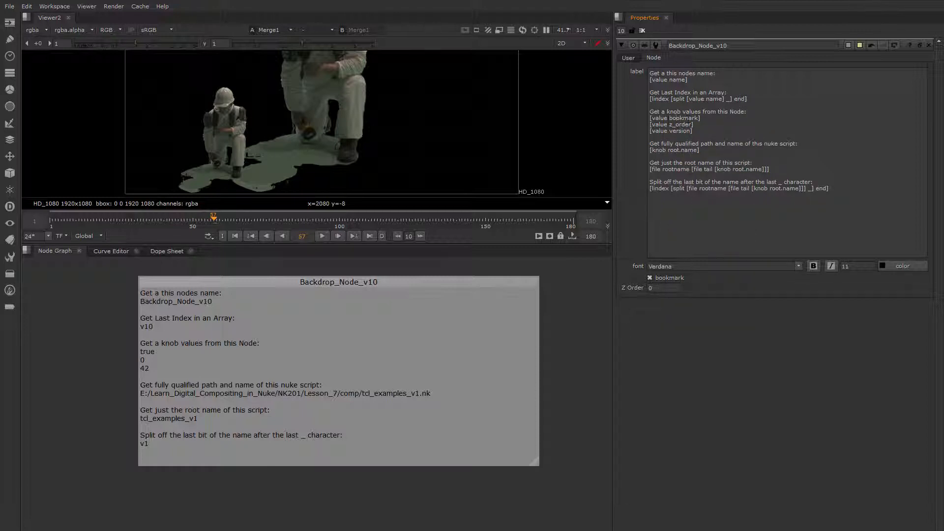
pyautogui.moveTo(667, 118); pyautogui.dragTo(686, 118)
pyautogui.click(687, 127)
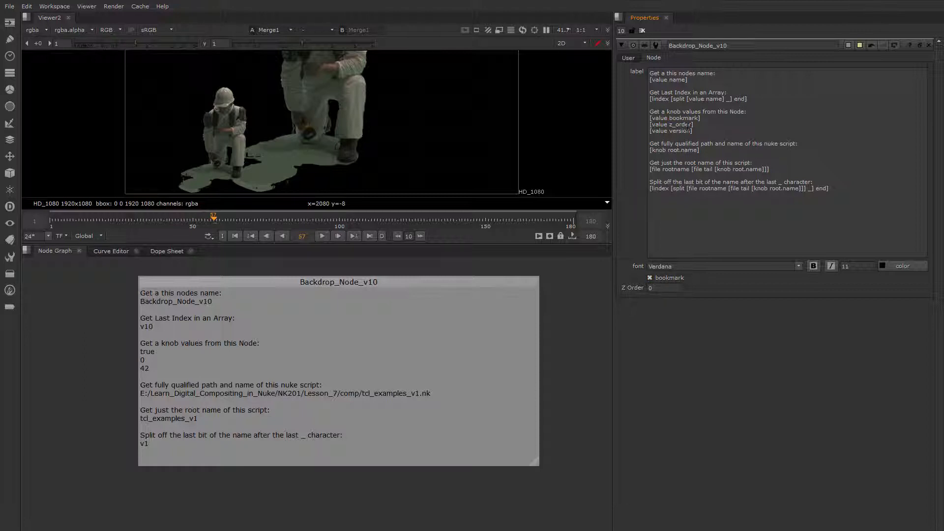
pyautogui.click(650, 277)
pyautogui.click(650, 278)
pyautogui.click(650, 289)
pyautogui.write('1')
pyautogui.press('Down')
pyautogui.press('Down')
pyautogui.press('Up')
pyautogui.press('Down')
# Edit the version user knob through Manage User Knobs and correct its label to Version Number.
pyautogui.click(629, 58)
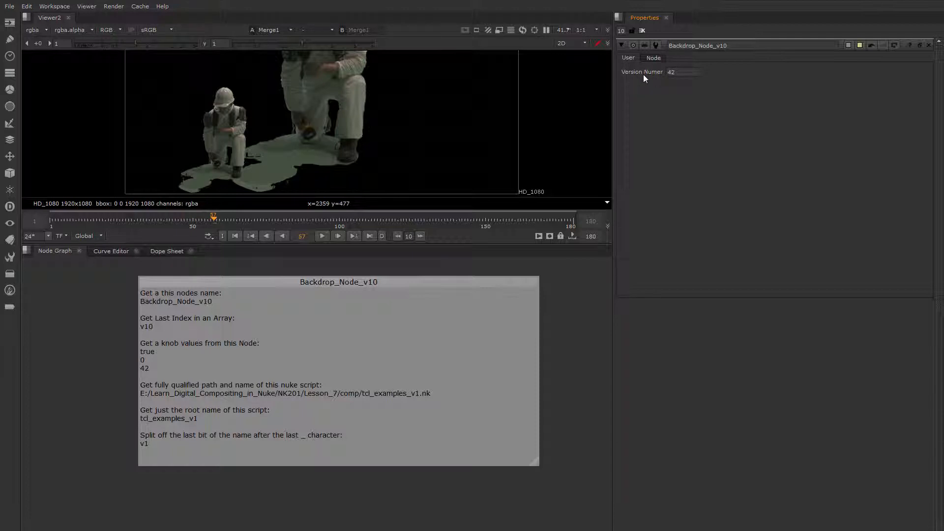
pyautogui.rightClick(630, 56)
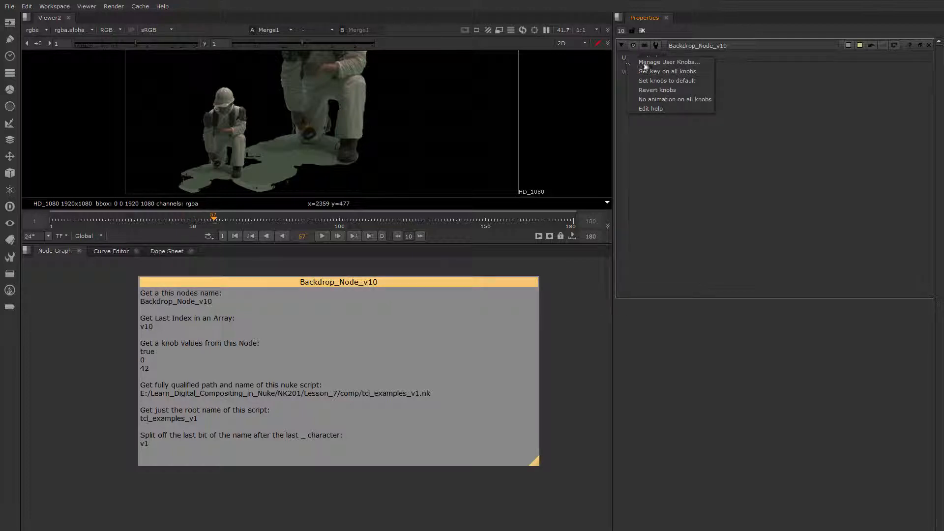
pyautogui.click(659, 65)
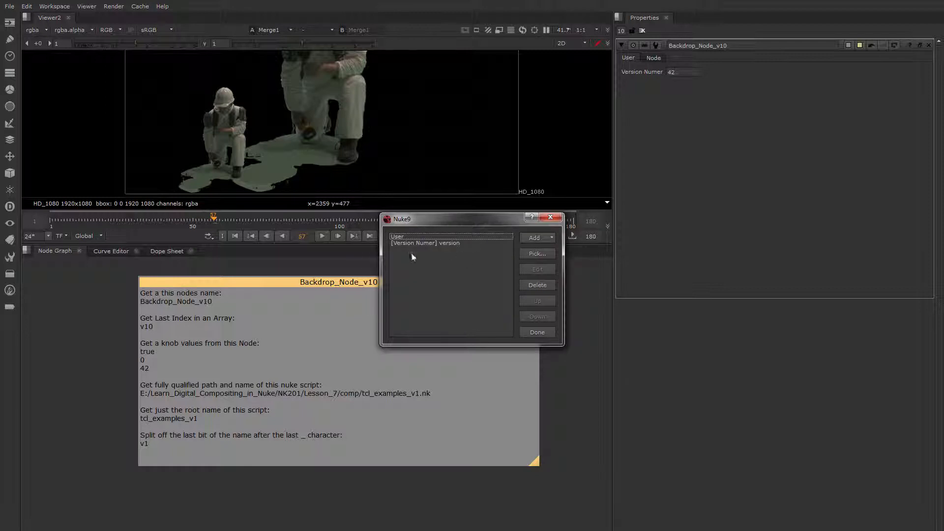
pyautogui.click(427, 244)
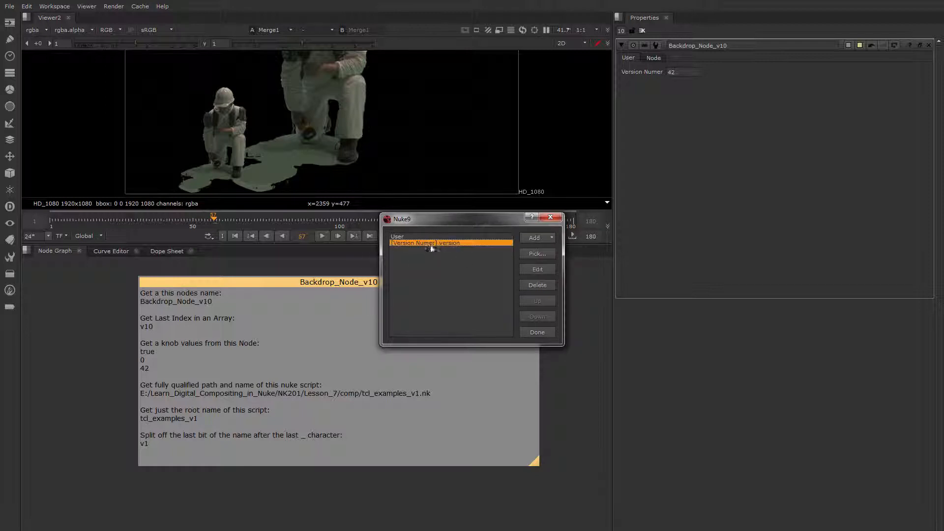
pyautogui.click(535, 270)
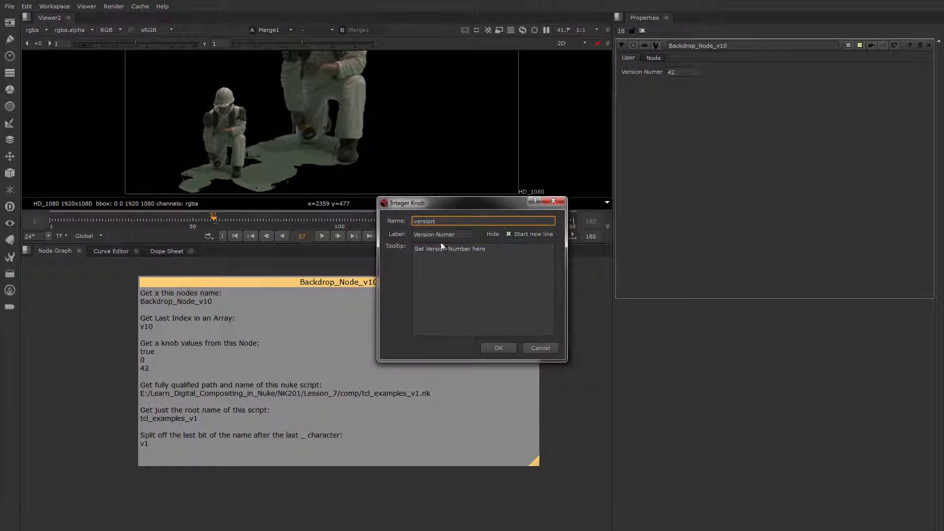
pyautogui.click(450, 234)
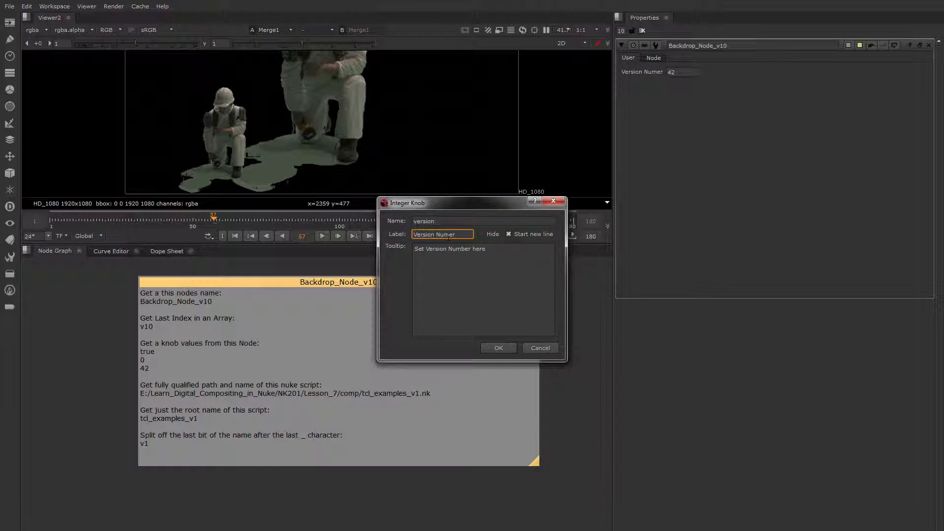
pyautogui.write('b')
pyautogui.click(498, 349)
pyautogui.click(538, 333)
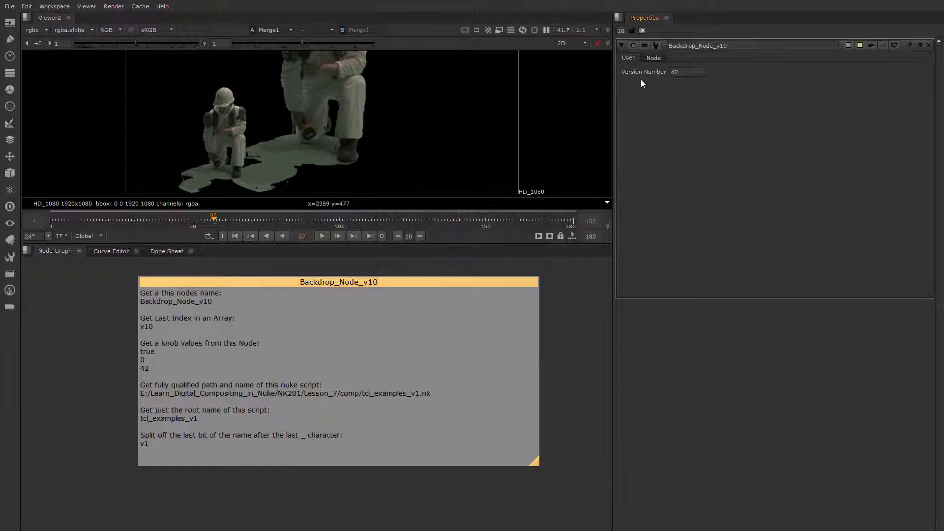
# Step the Version Number value up and down while checking the version line of the label.
pyautogui.moveTo(695, 131); pyautogui.dragTo(649, 131)
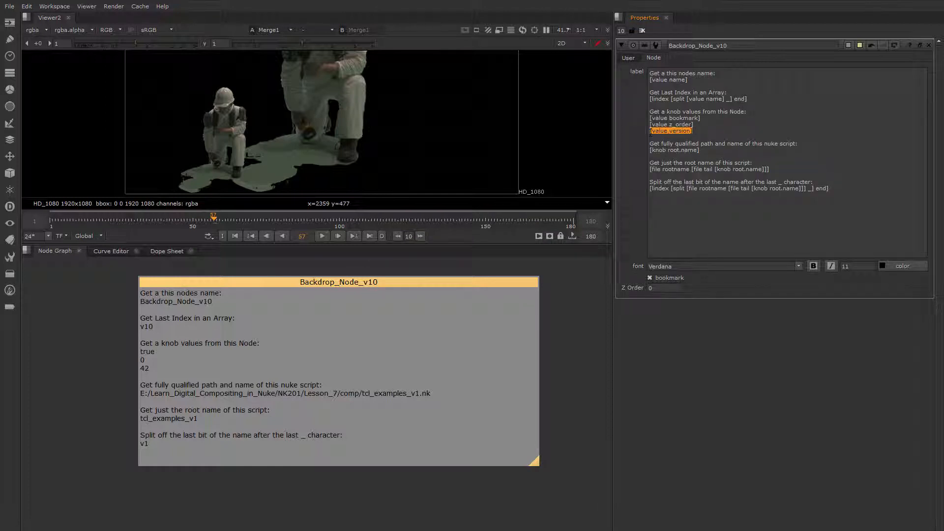
pyautogui.click(670, 129)
pyautogui.doubleClick(671, 130)
pyautogui.moveTo(695, 131); pyautogui.dragTo(649, 131)
pyautogui.click(629, 59)
pyautogui.click(675, 72)
pyautogui.press('Down')
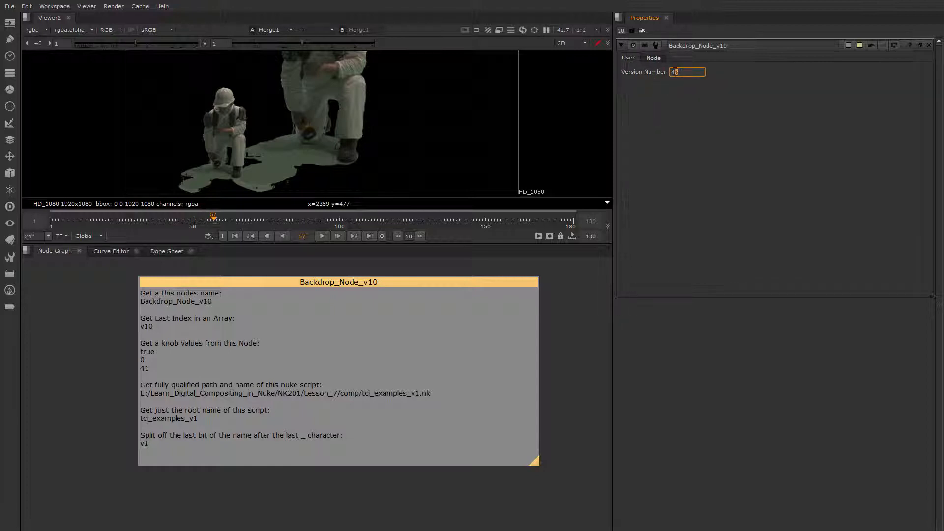
pyautogui.press('Down')
pyautogui.press('Down')
pyautogui.click(653, 58)
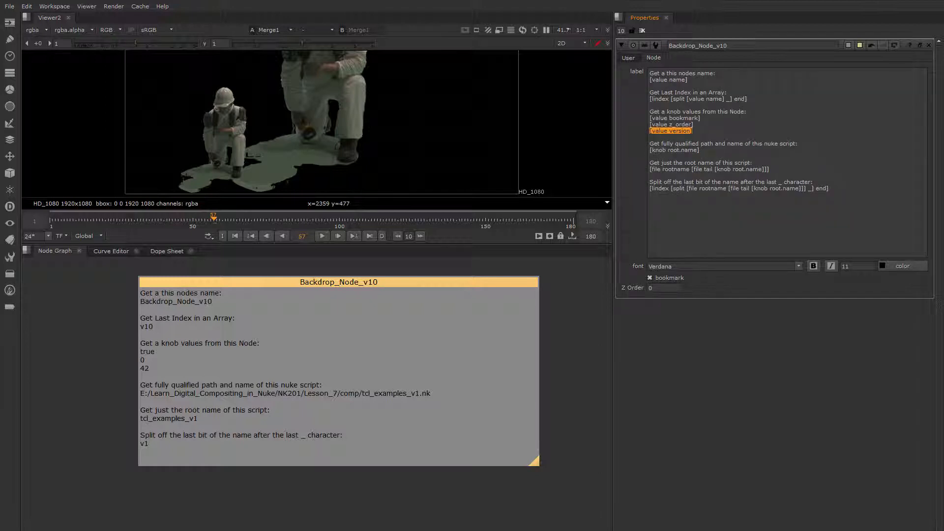
pyautogui.click(629, 58)
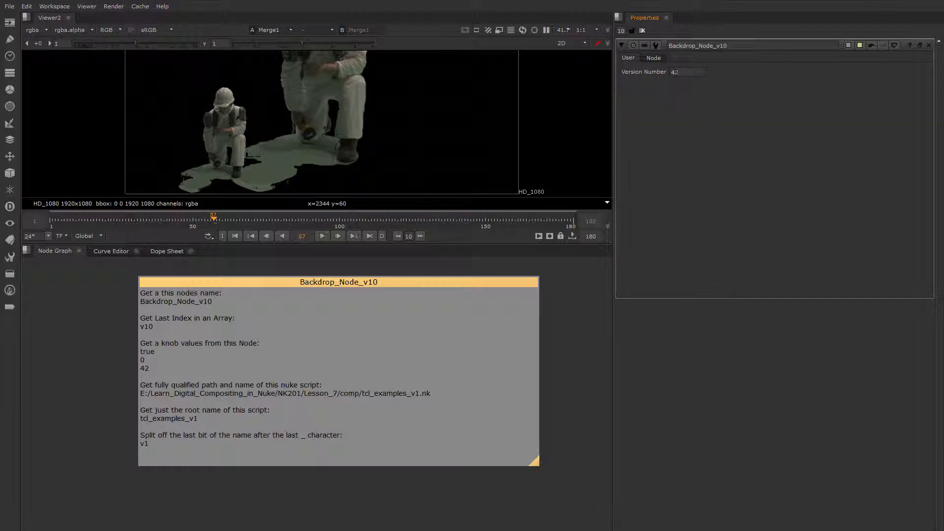
pyautogui.click(675, 72)
pyautogui.click(654, 58)
# Examine the knob root.name and file rootname expressions in the backdrop label.
pyautogui.click(699, 151)
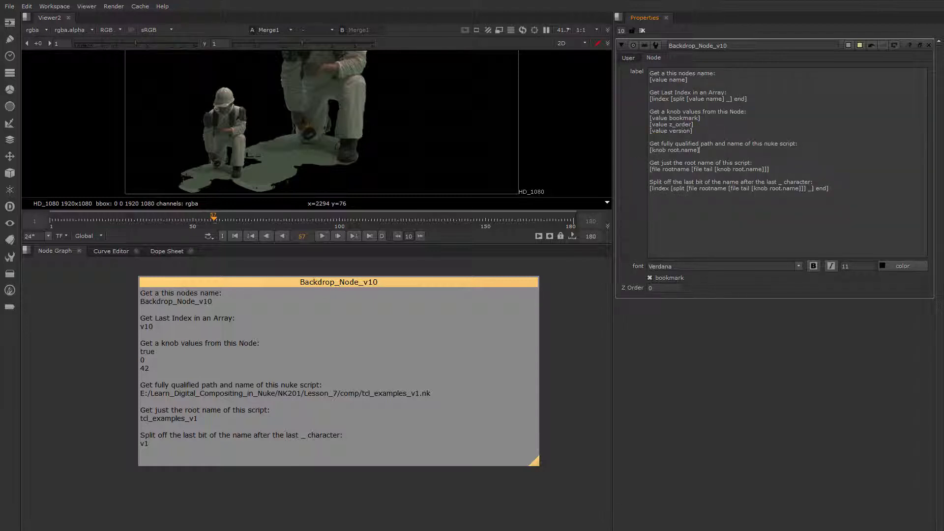
pyautogui.moveTo(707, 151); pyautogui.dragTo(650, 151)
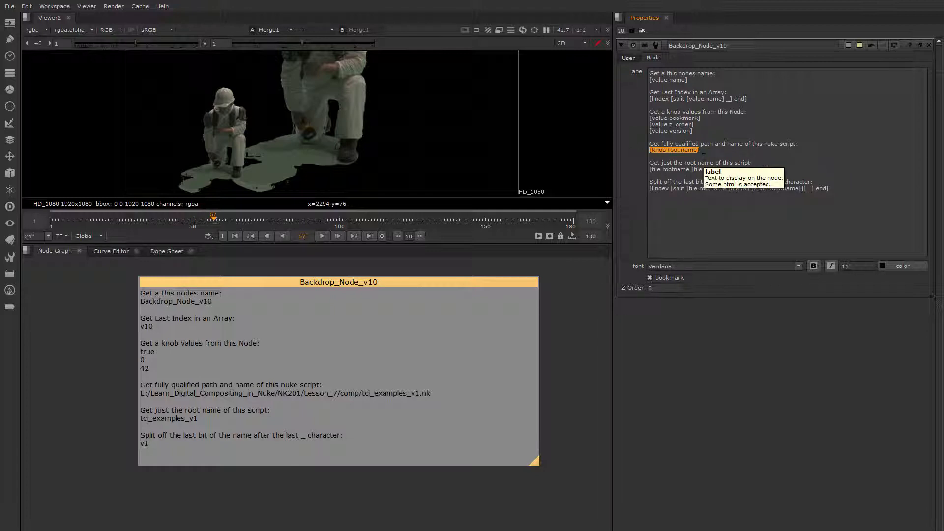
pyautogui.click(674, 156)
pyautogui.moveTo(669, 150); pyautogui.dragTo(680, 151)
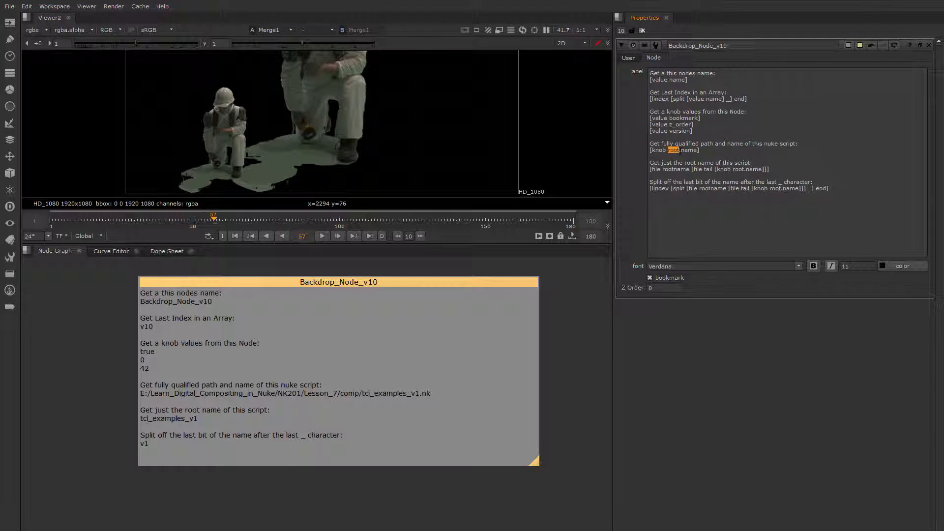
pyautogui.click(678, 150)
pyautogui.moveTo(680, 151); pyautogui.dragTo(698, 151)
pyautogui.click(700, 150)
pyautogui.moveTo(650, 169); pyautogui.dragTo(770, 170)
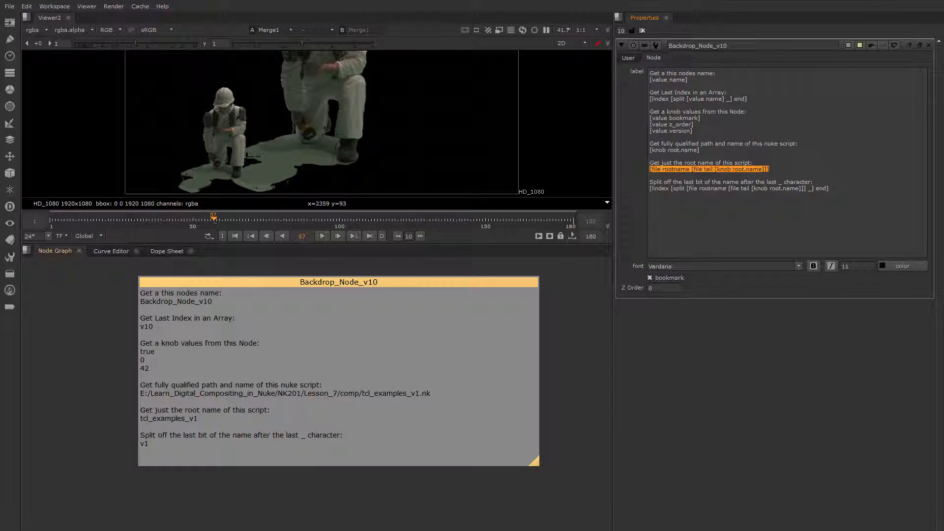
pyautogui.click(772, 171)
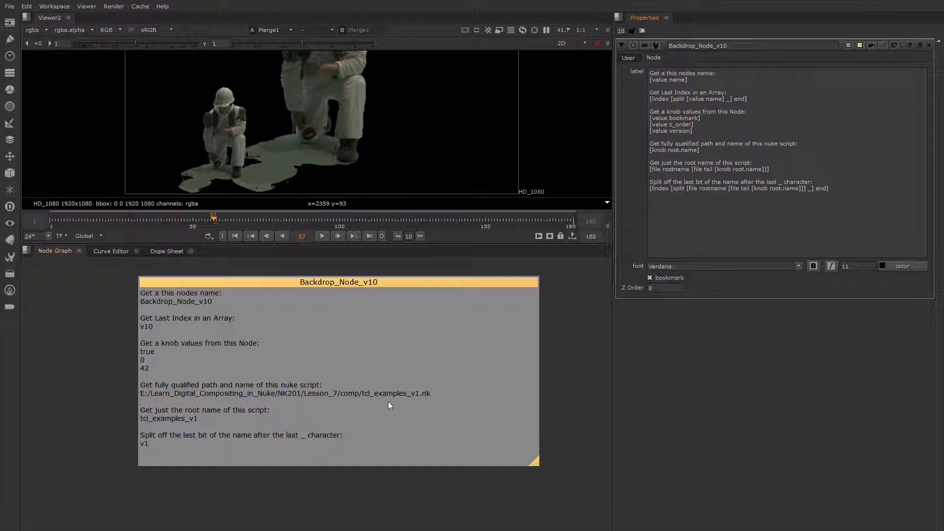
# Move the backdrop node slightly upward in the node graph and place the cursor at the label's end.
pyautogui.moveTo(375, 410); pyautogui.dragTo(376, 390, button='middle')
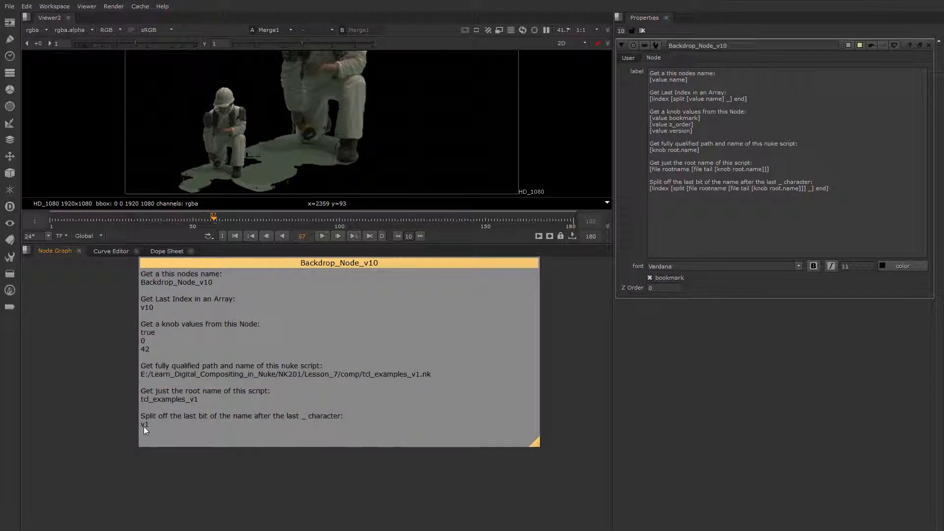
pyautogui.click(191, 400)
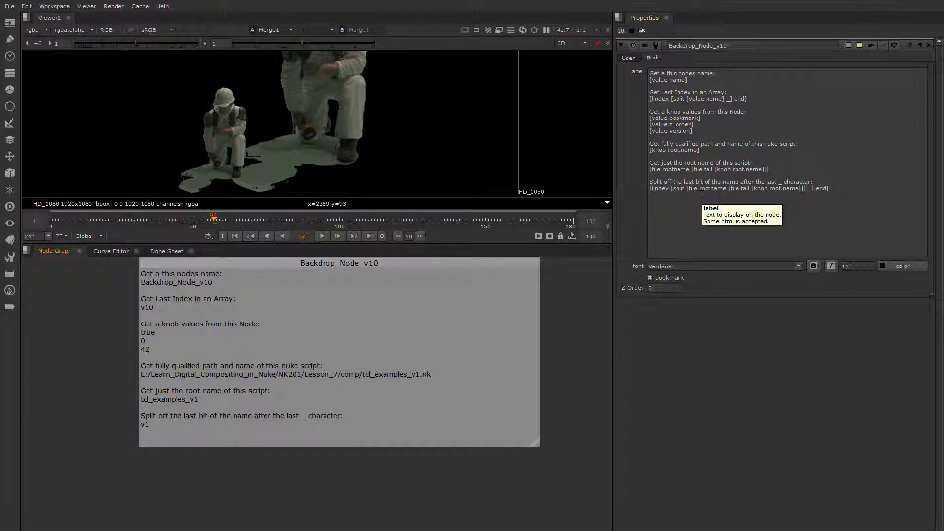
pyautogui.click(706, 237)
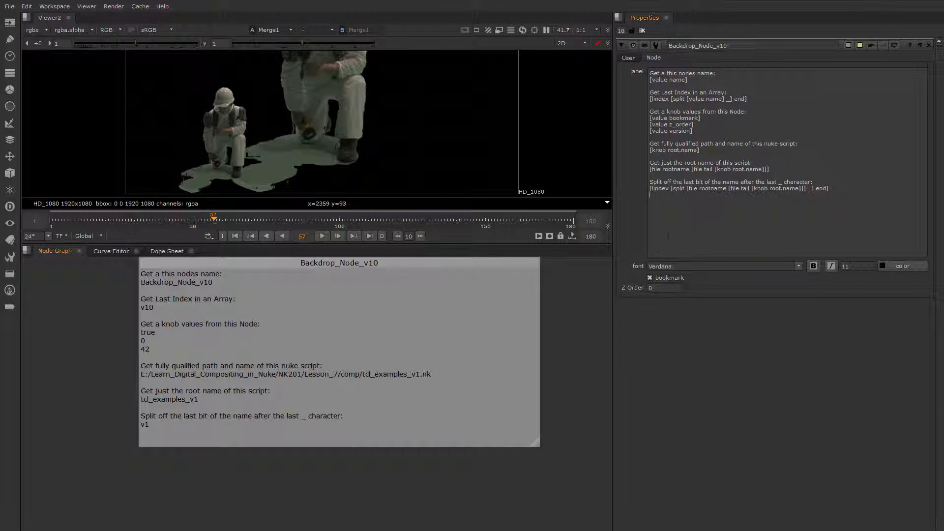